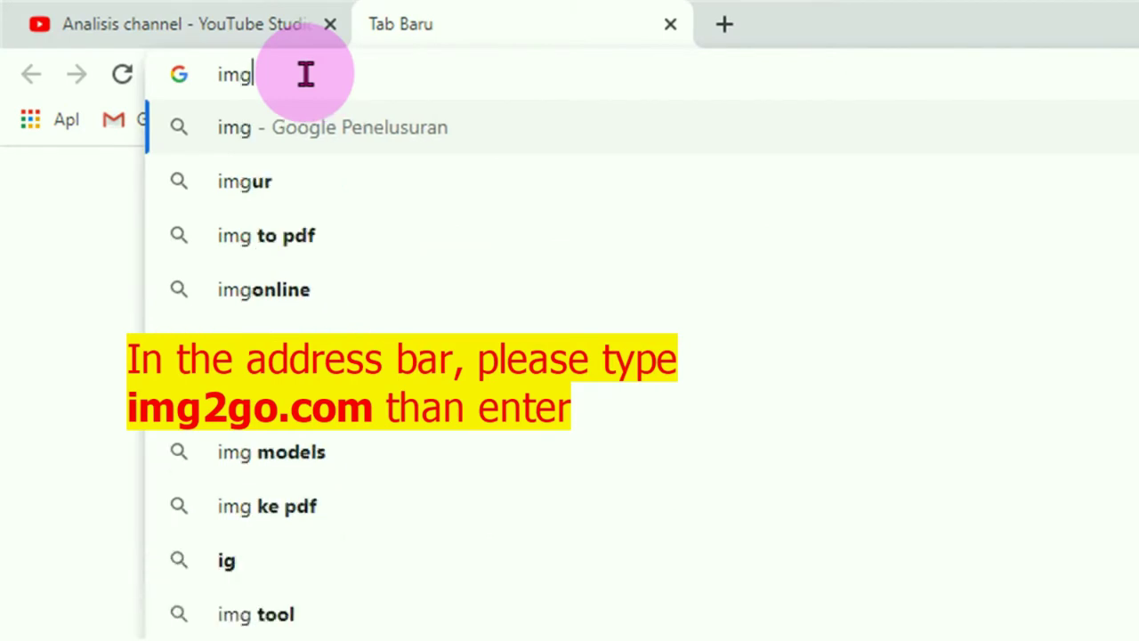
Step: Go to img2go.com and open its Crop image tool
text(2)
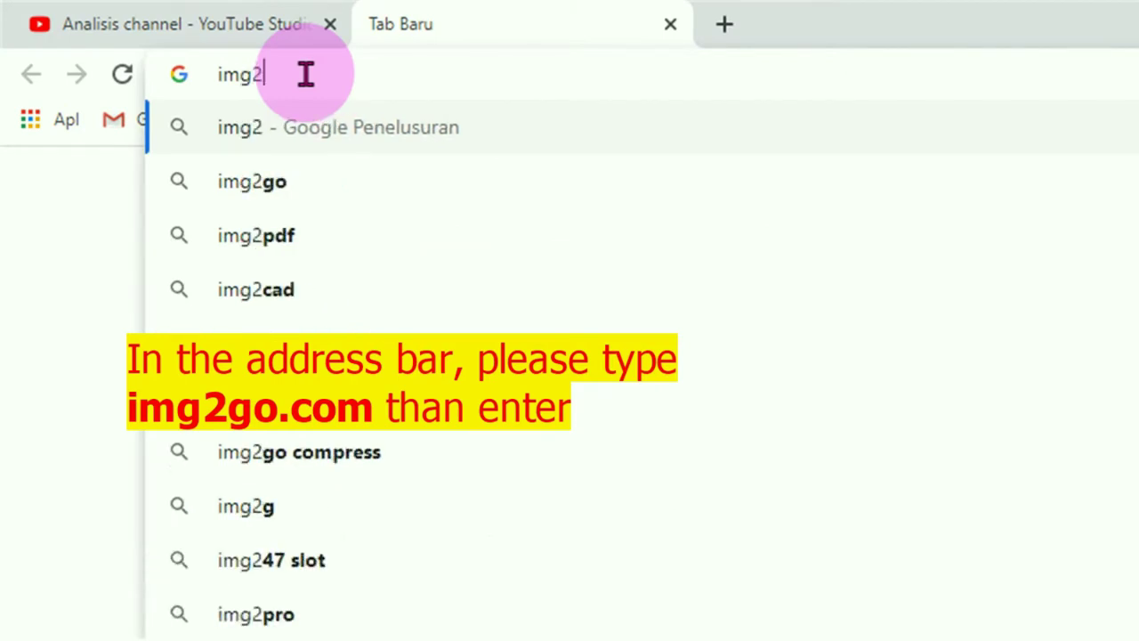
text(go.com)
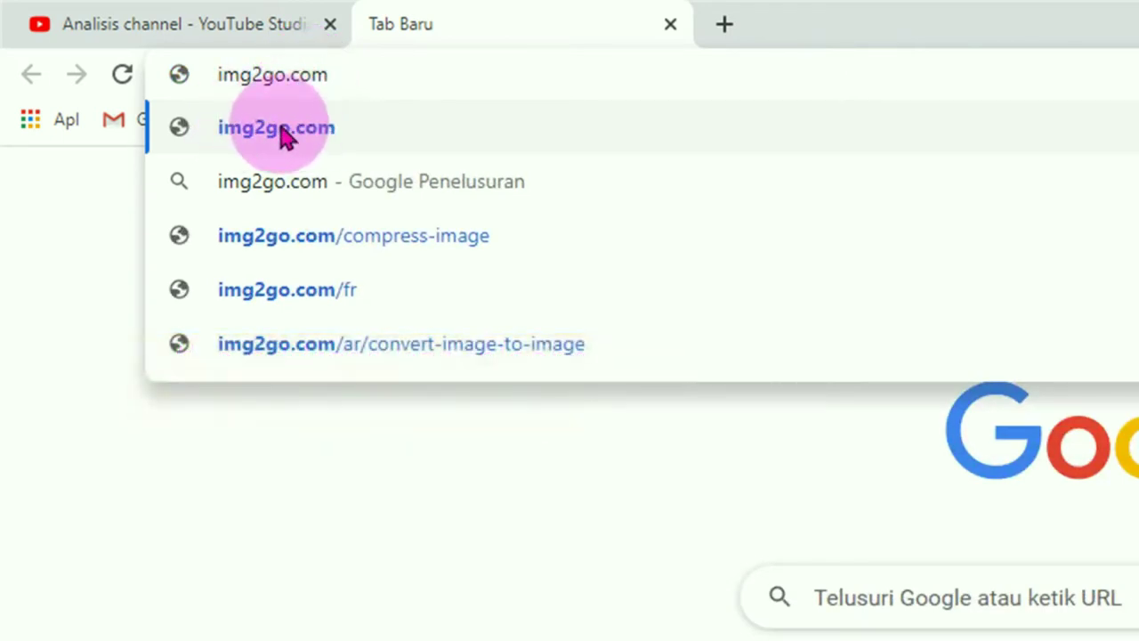
click(283, 135)
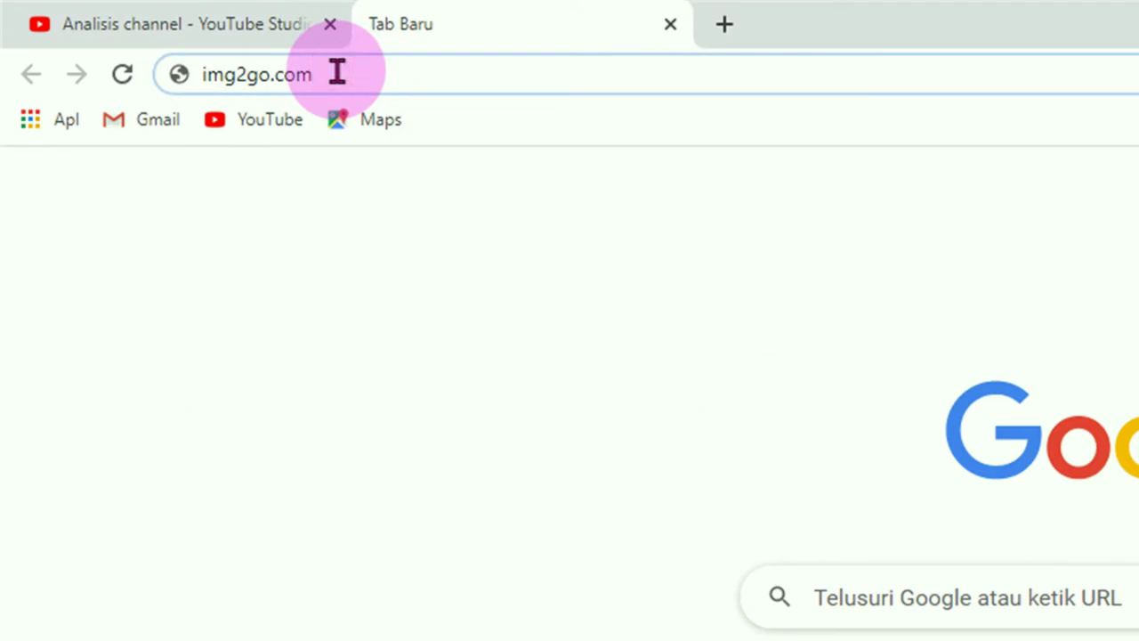
key(Return)
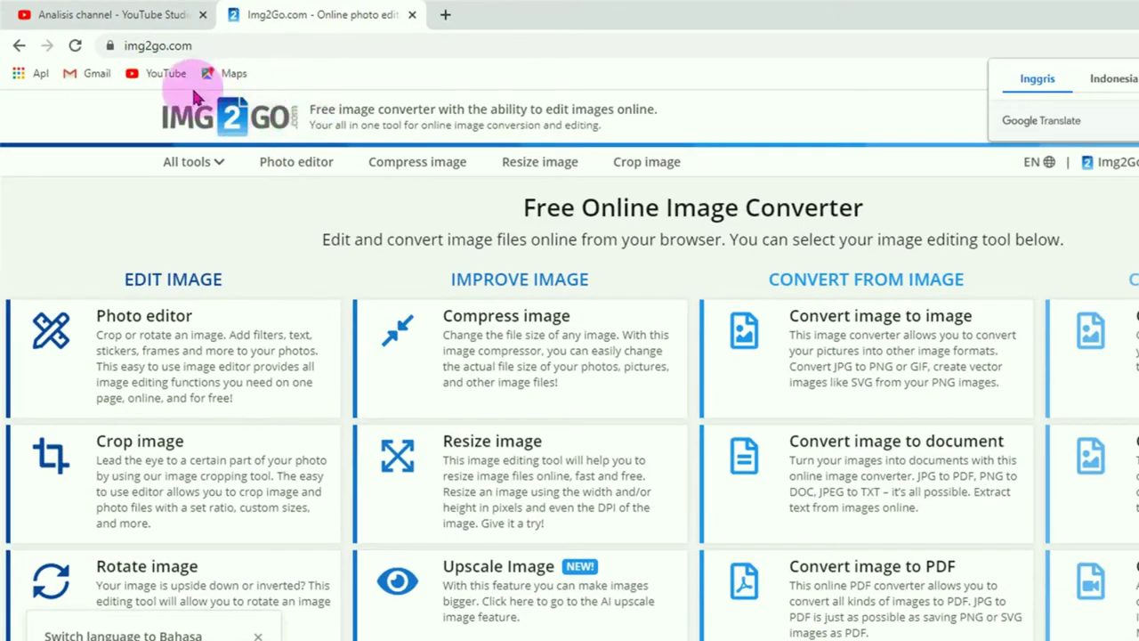
click(646, 170)
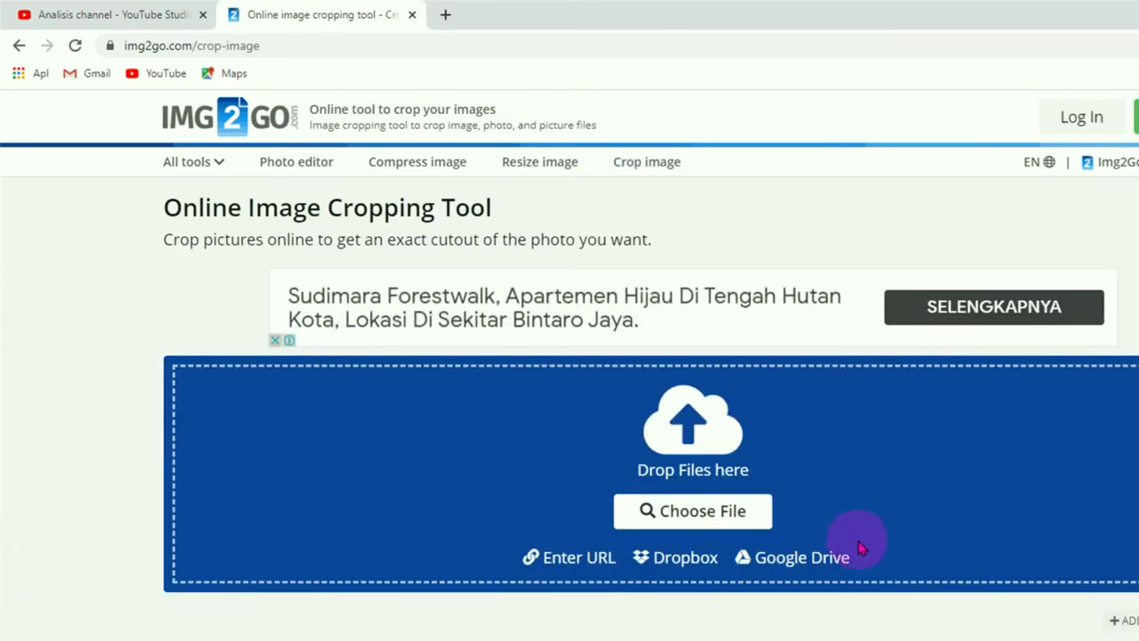
Step: Upload the portrait 6f8078ac0edc0986b3dfcea660a4a826 from the Downloads folder to the cropping tool
click(678, 516)
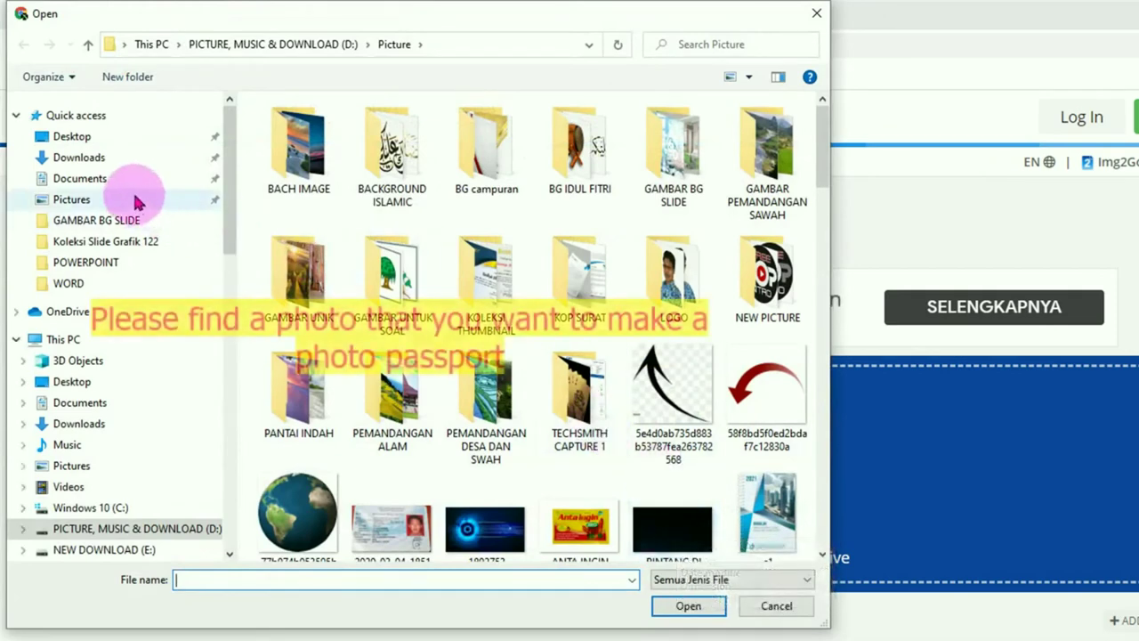
click(133, 161)
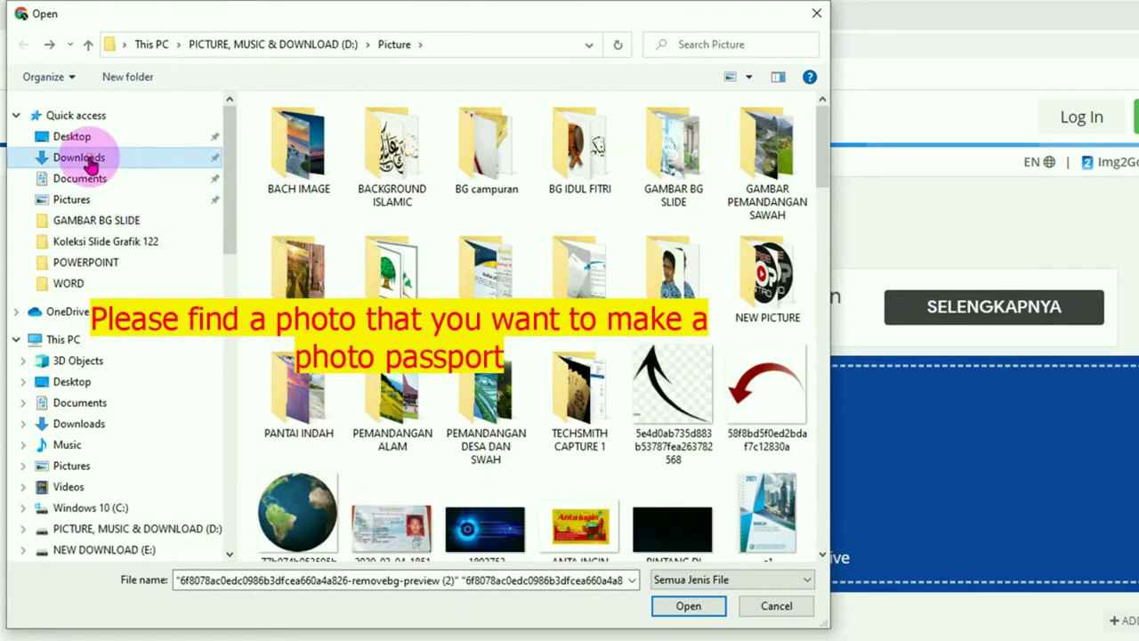
click(76, 157)
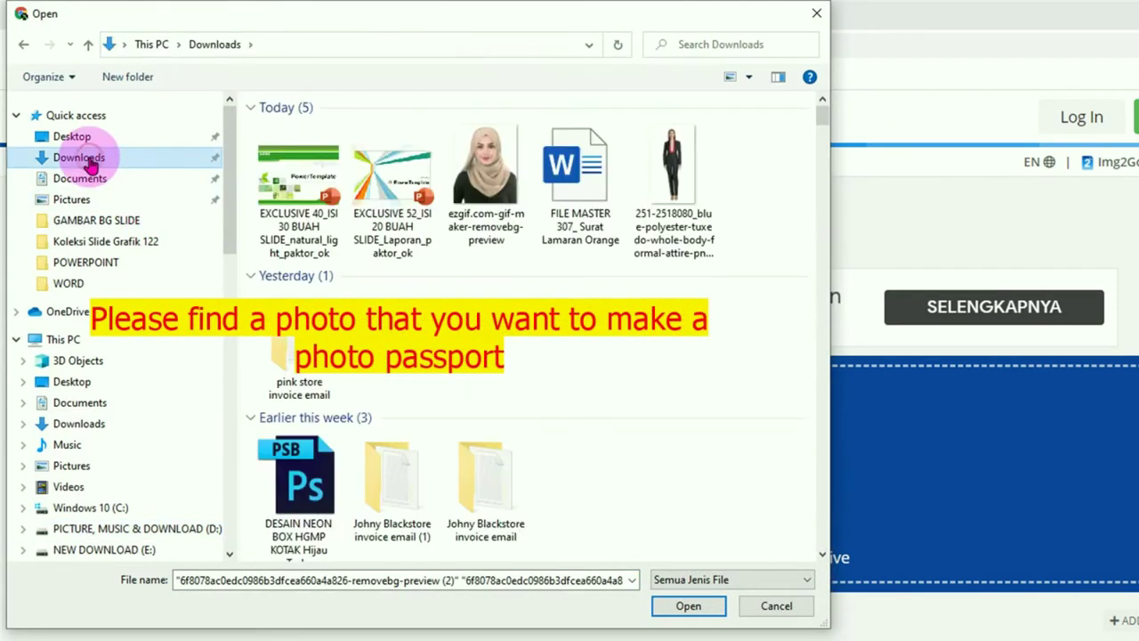
scroll(529, 254, down, 15)
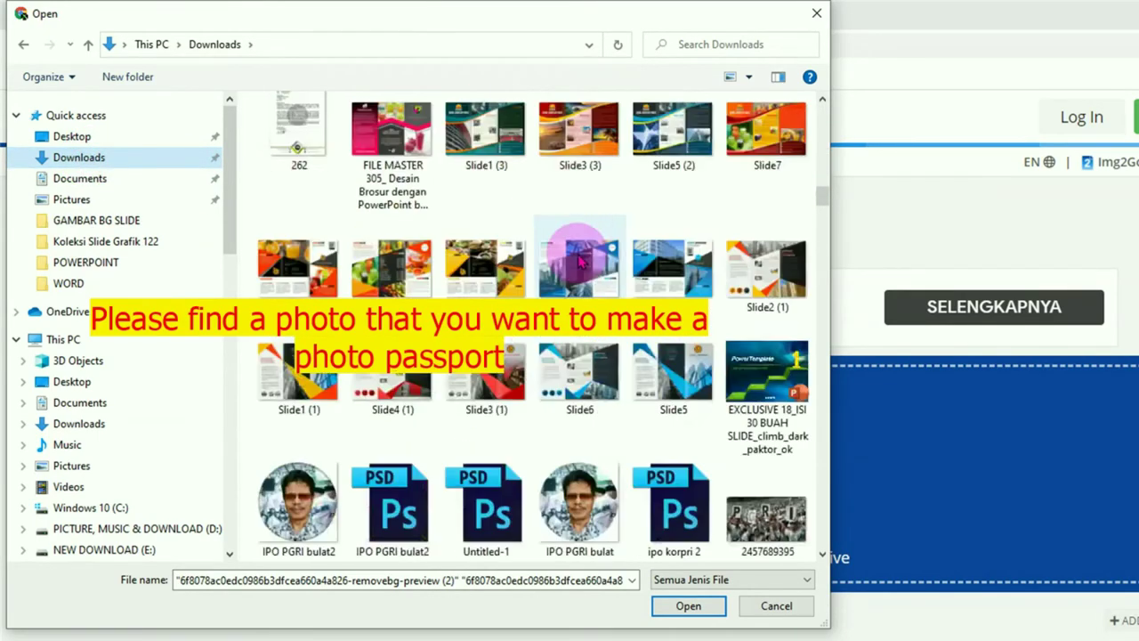
scroll(579, 258, down, 5)
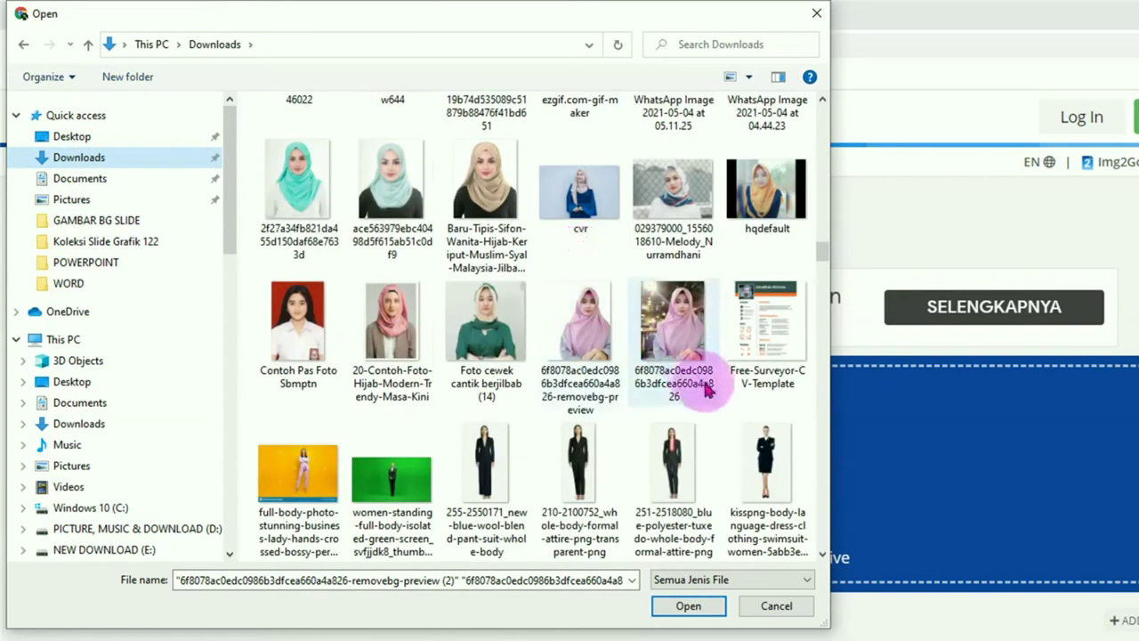
click(674, 326)
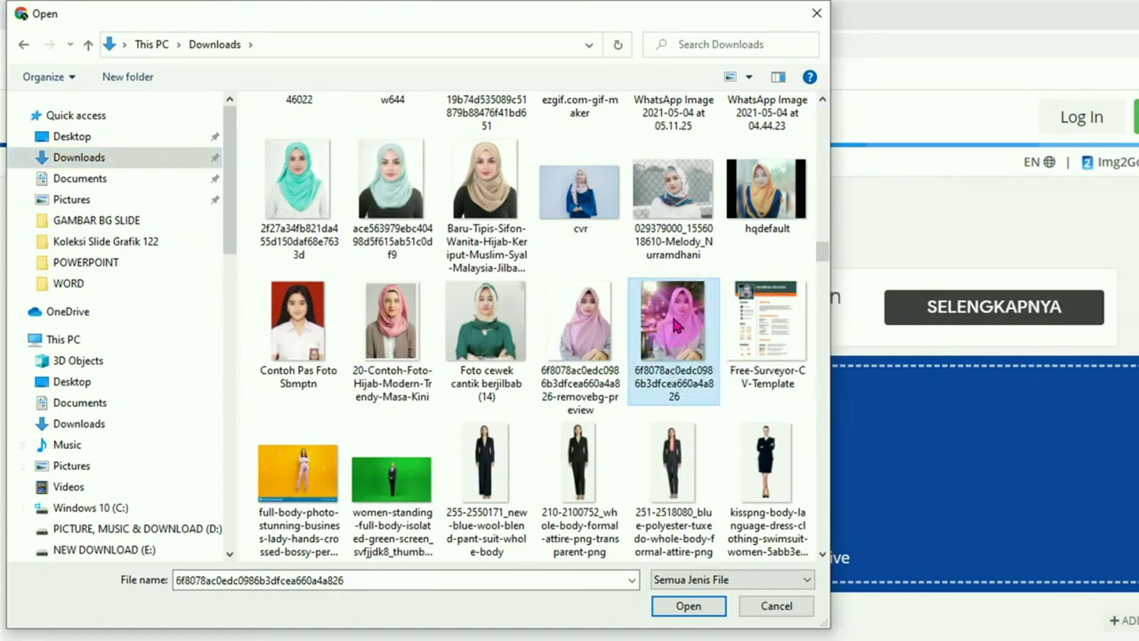
click(688, 605)
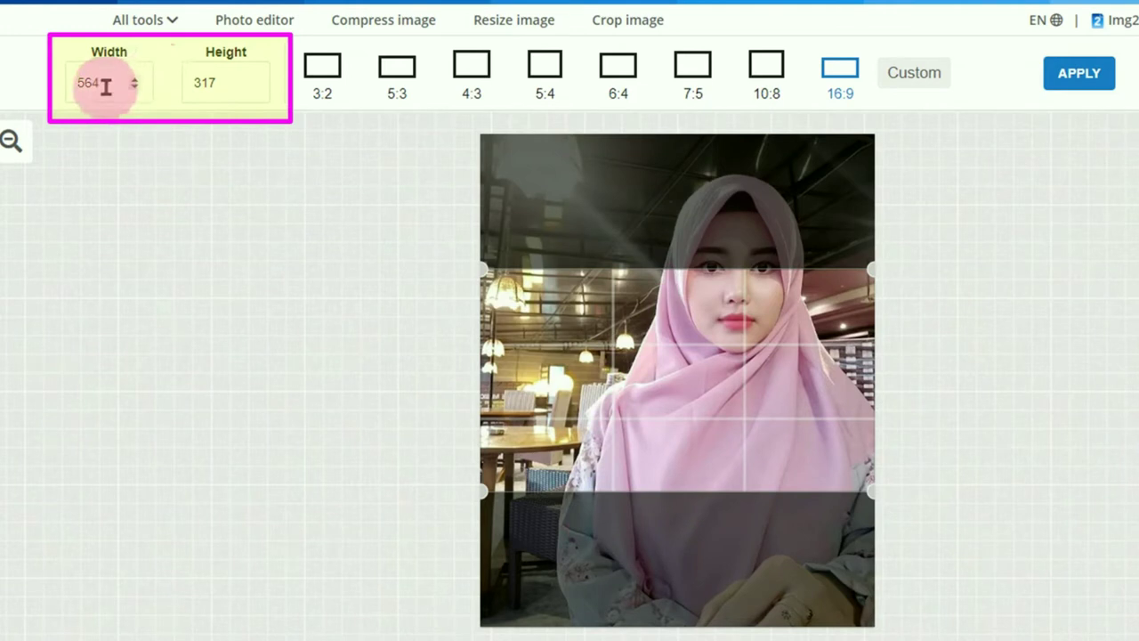
Step: Set the crop area's width to 300 and its height to 400
drag(105, 85, 36, 95)
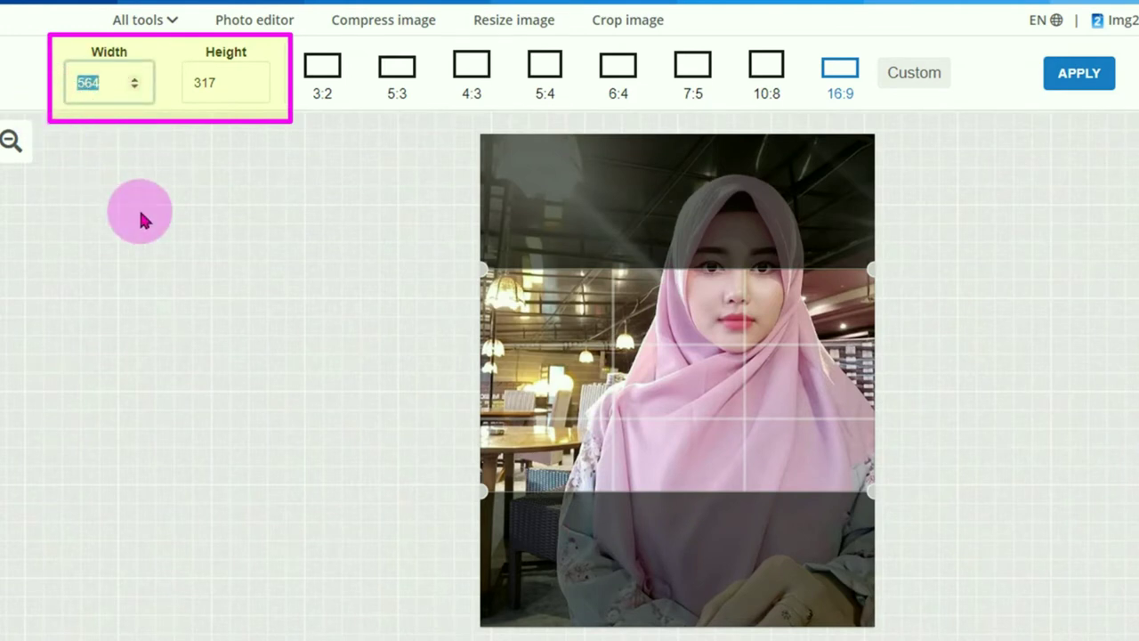
text(300)
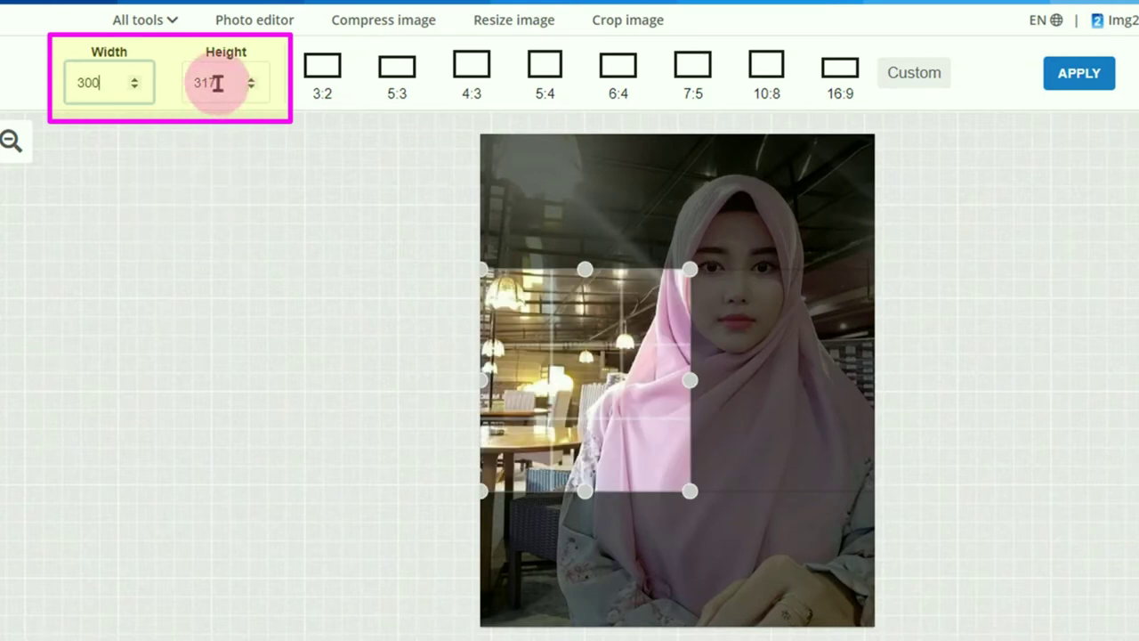
drag(217, 83, 176, 96)
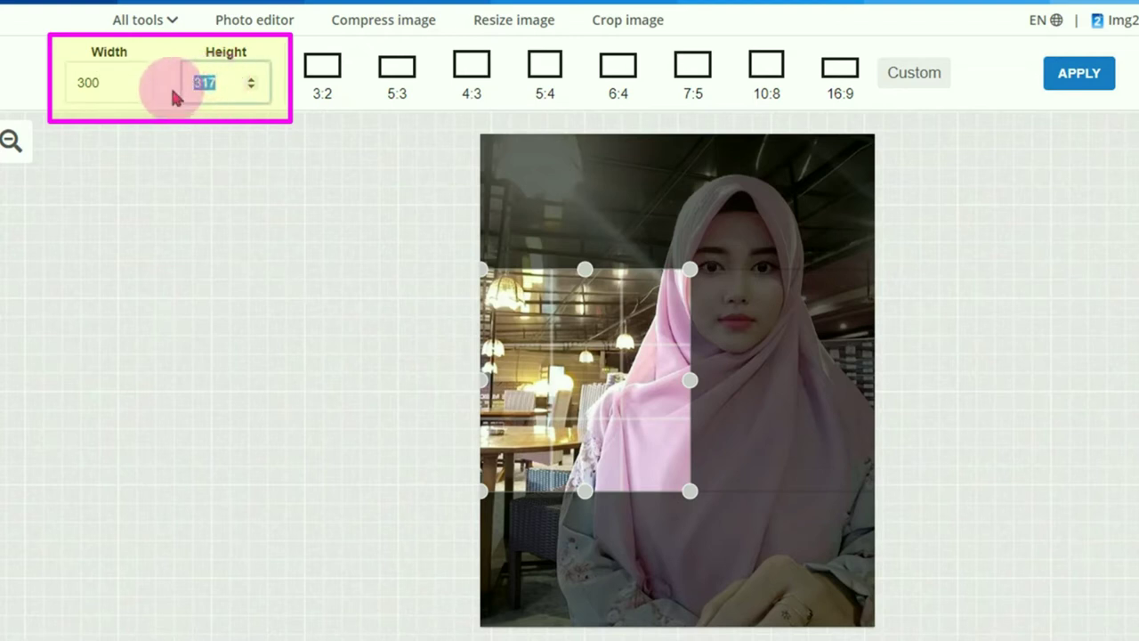
text(400)
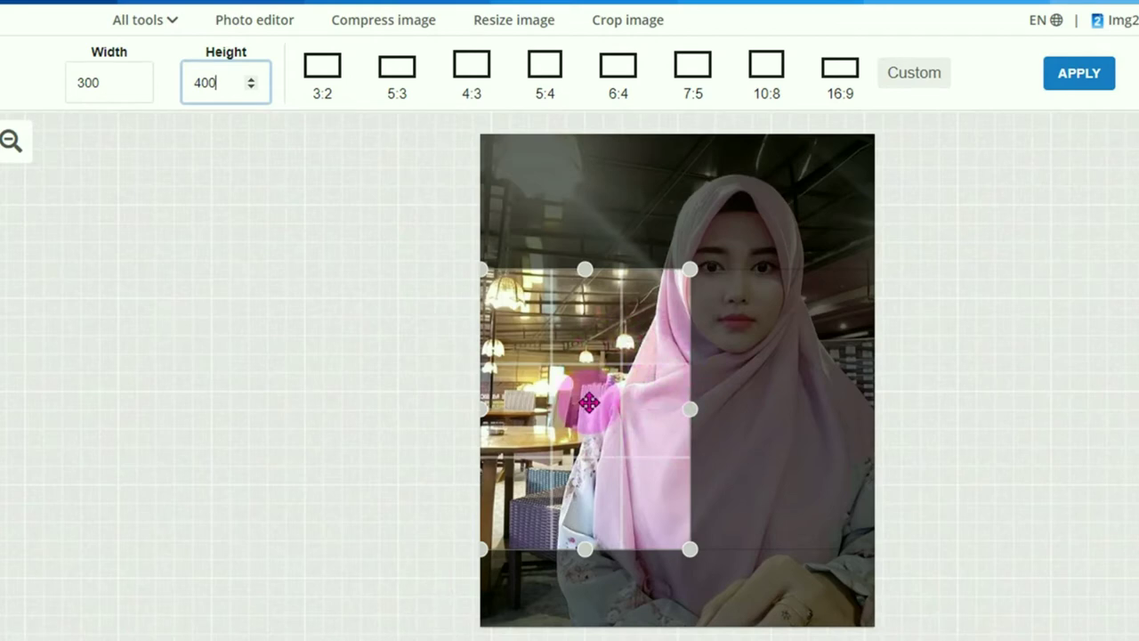
Step: Centre the crop frame on the woman's head and shoulders, enlarge it to about 346 by 462, and apply the crop
drag(588, 406, 735, 293)
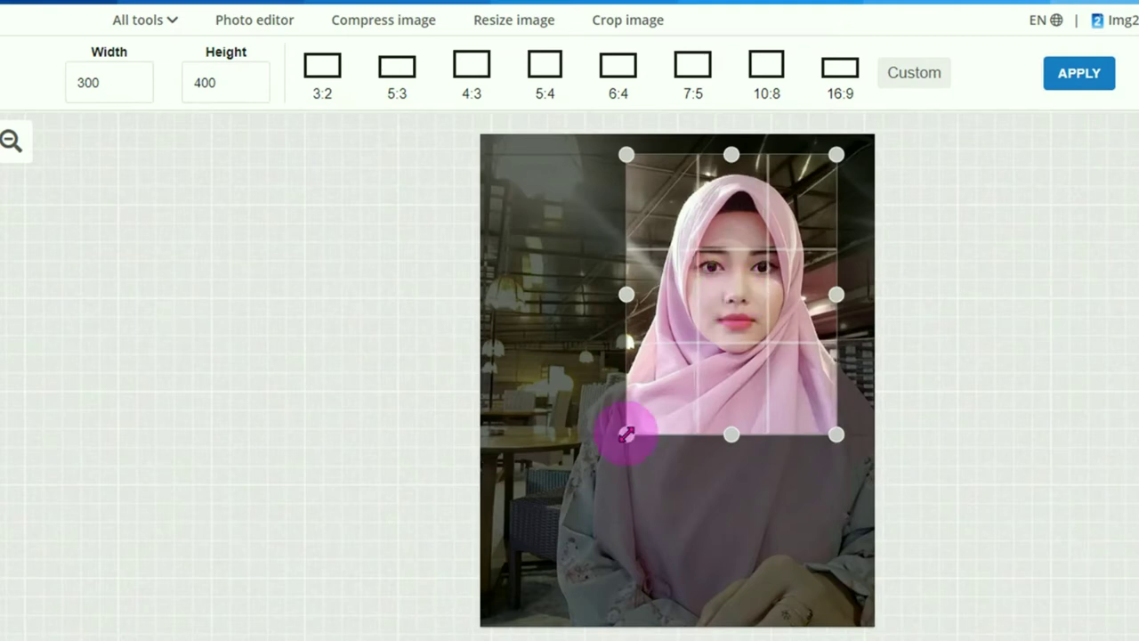
drag(626, 435, 593, 474)
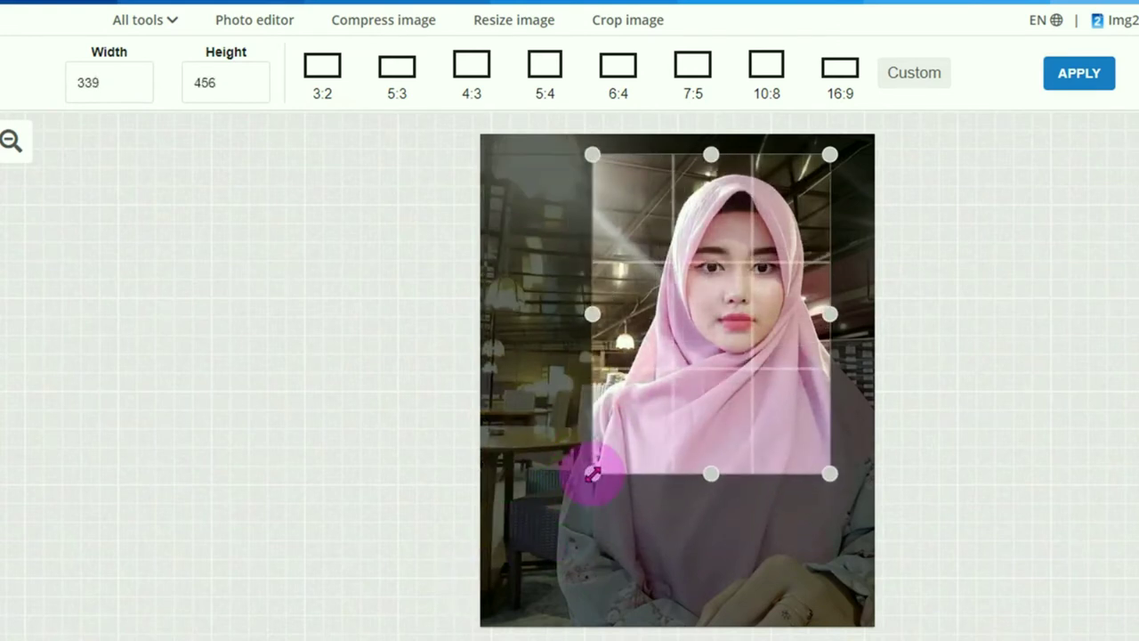
drag(593, 475, 592, 473)
mouse_move(704, 433)
mouse_down()
mouse_move(750, 427)
mouse_move(718, 424)
mouse_up()
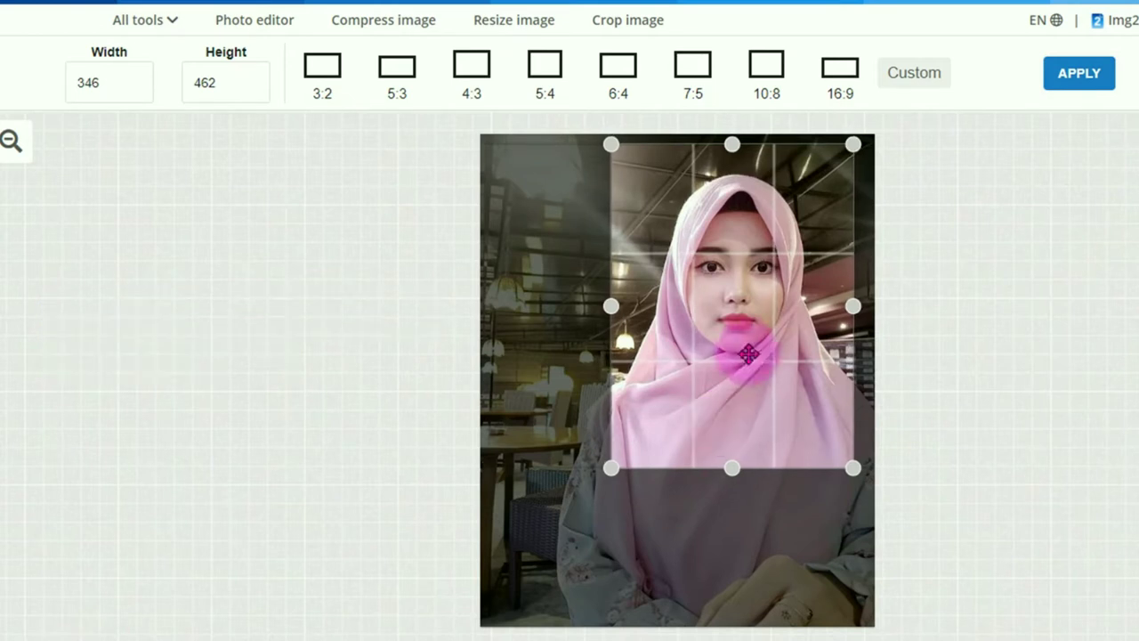
click(1081, 79)
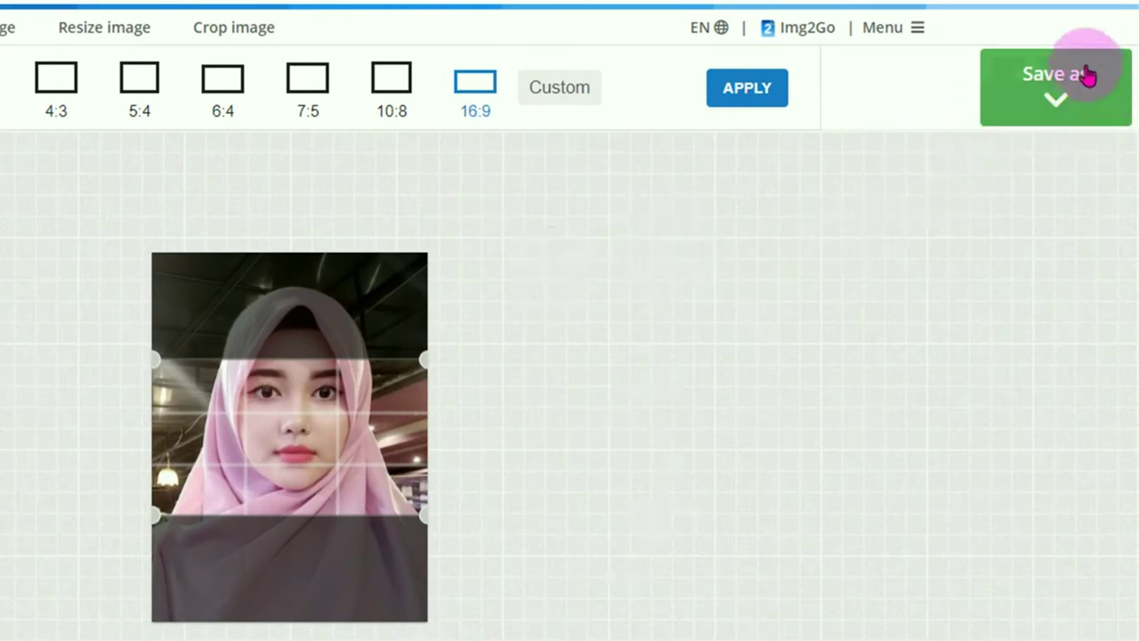
Step: Save the cropped photo in PNG format and download the converted file
click(1053, 98)
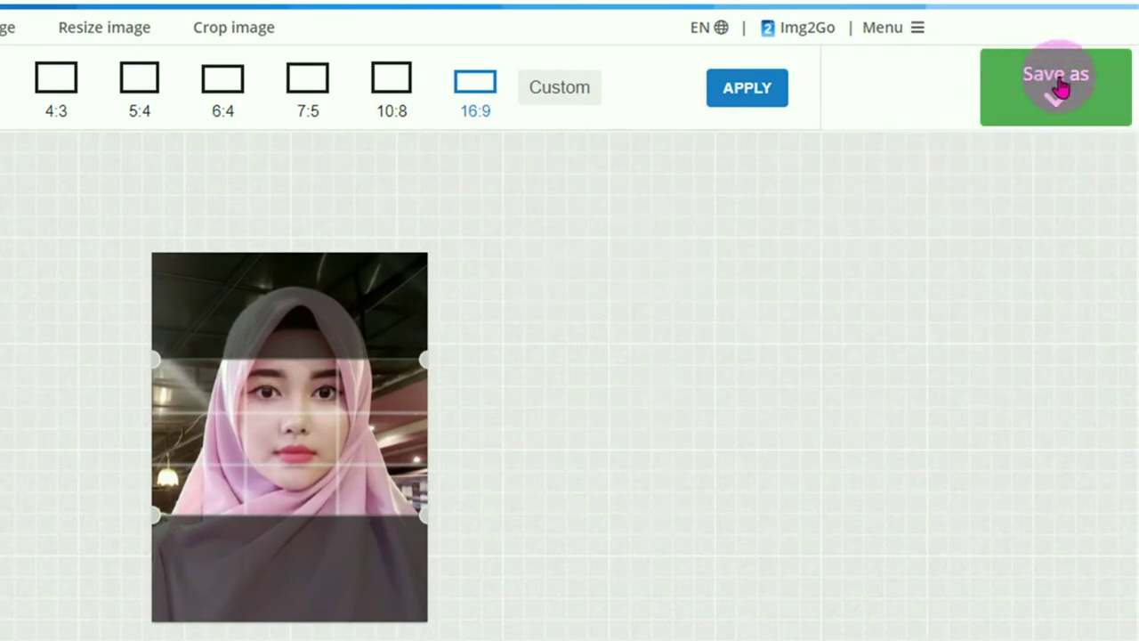
click(1059, 86)
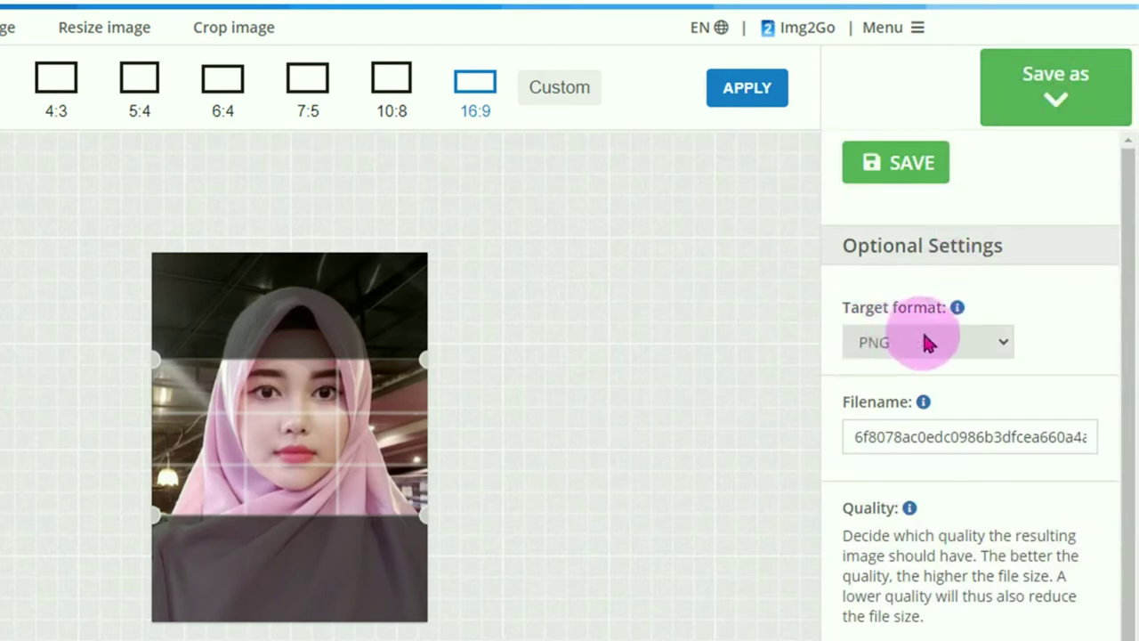
click(879, 177)
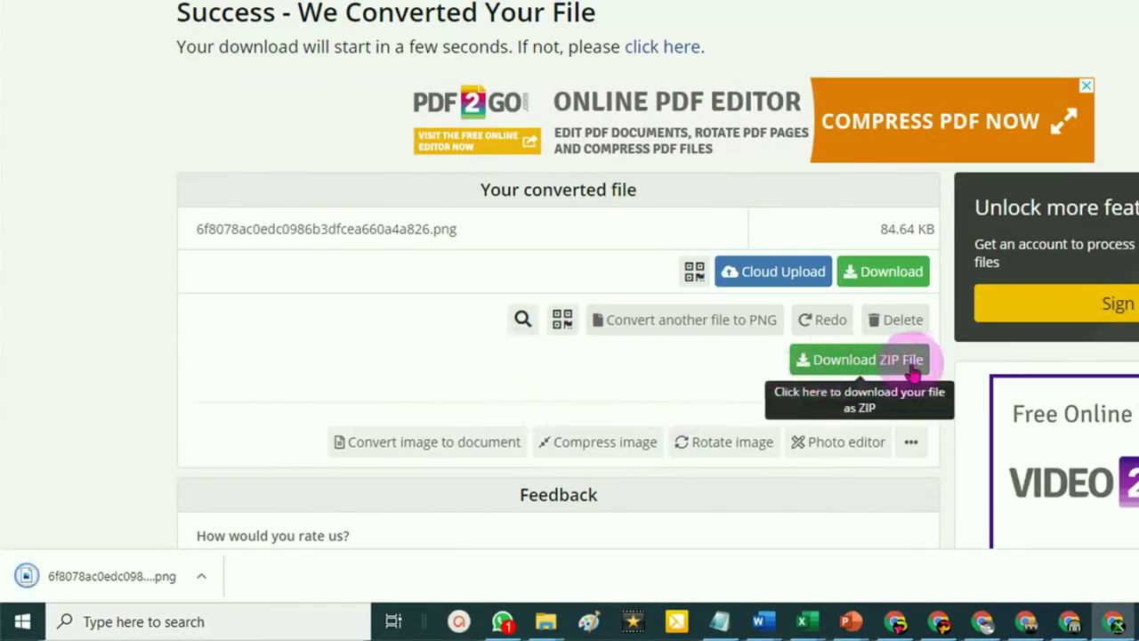
click(879, 277)
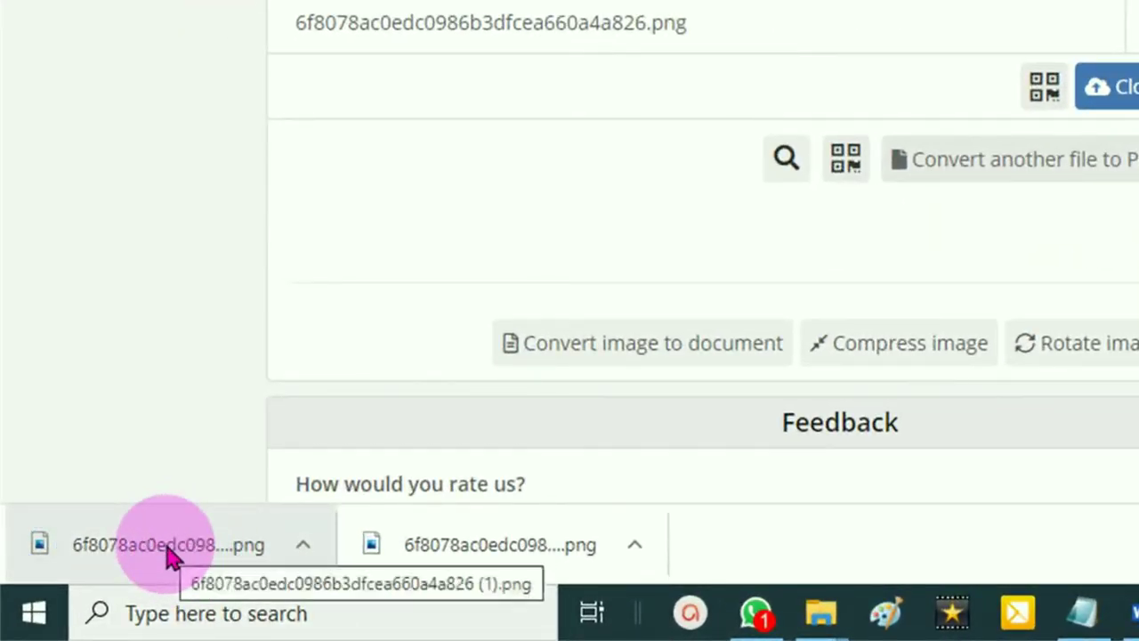
Step: Show the downloaded PNG in its folder to check it, and return to the browser
click(303, 550)
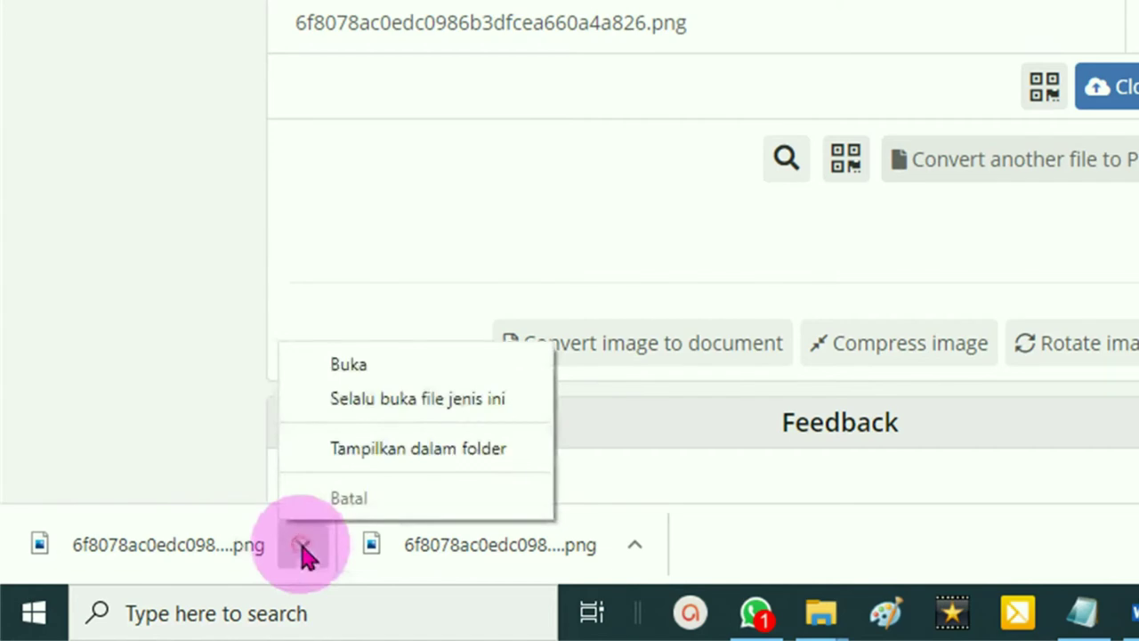
click(423, 450)
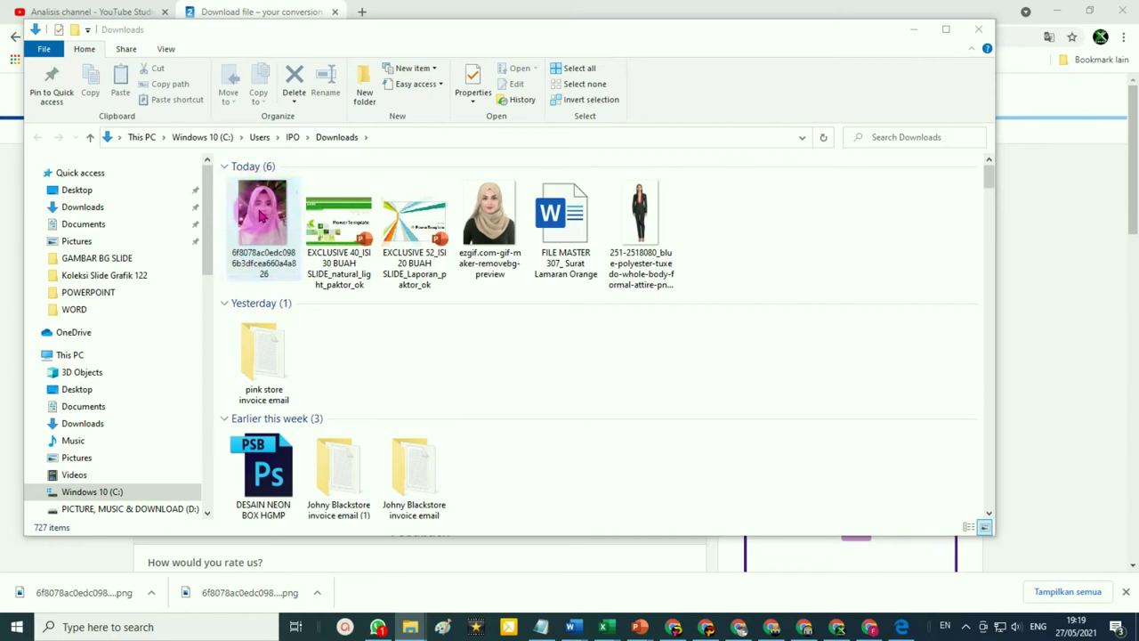
click(1055, 331)
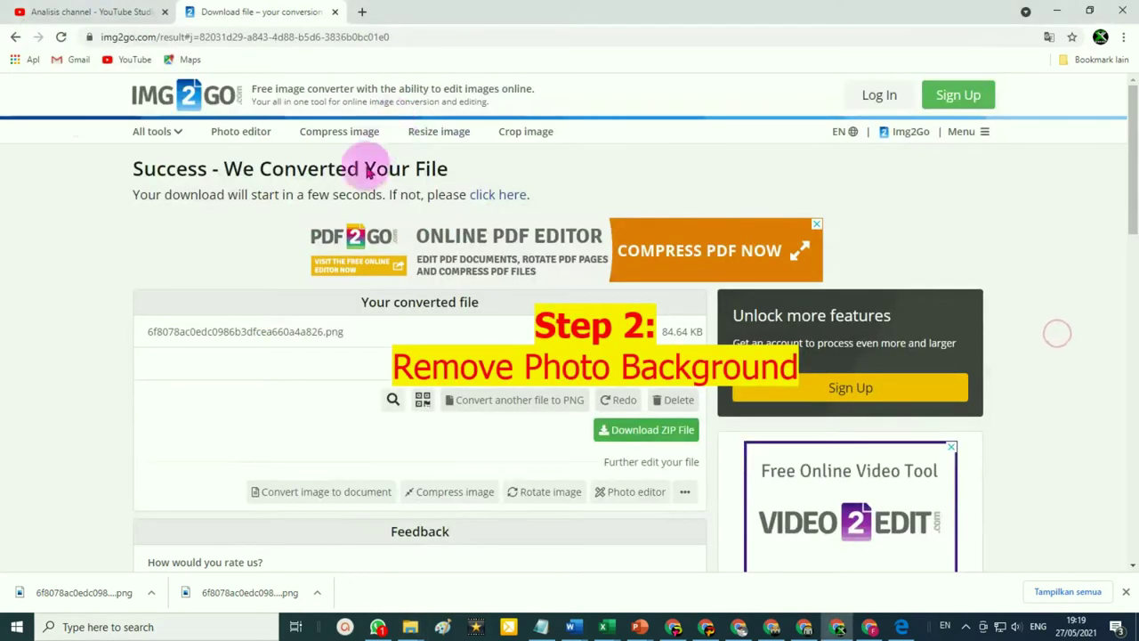
Step: Open the remove.bg website in a new browser tab
click(362, 13)
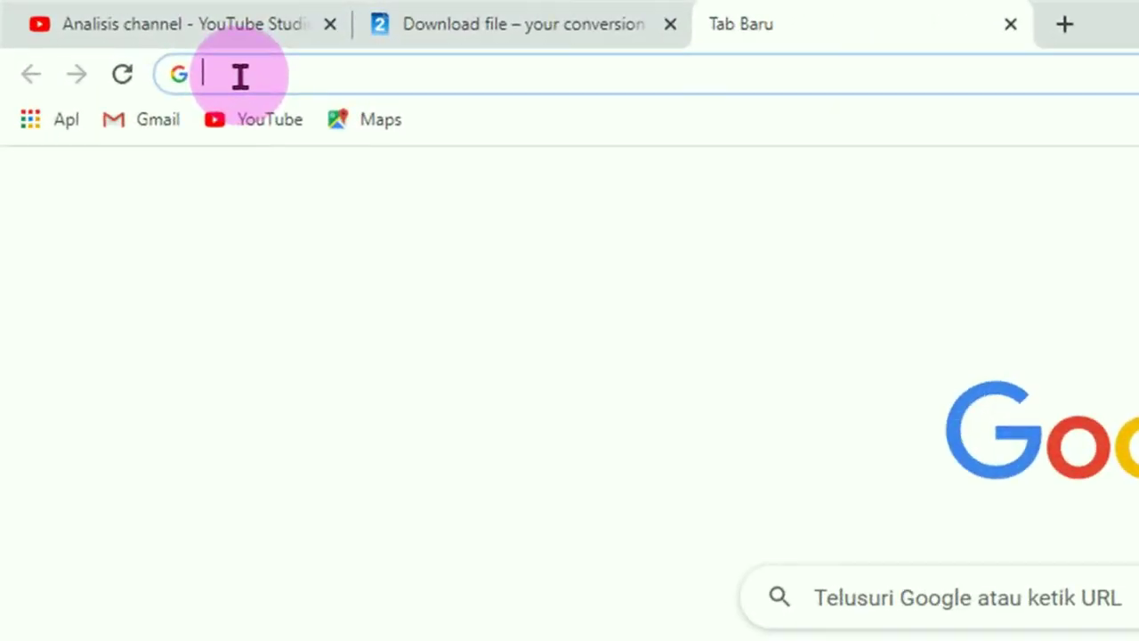
text(remov)
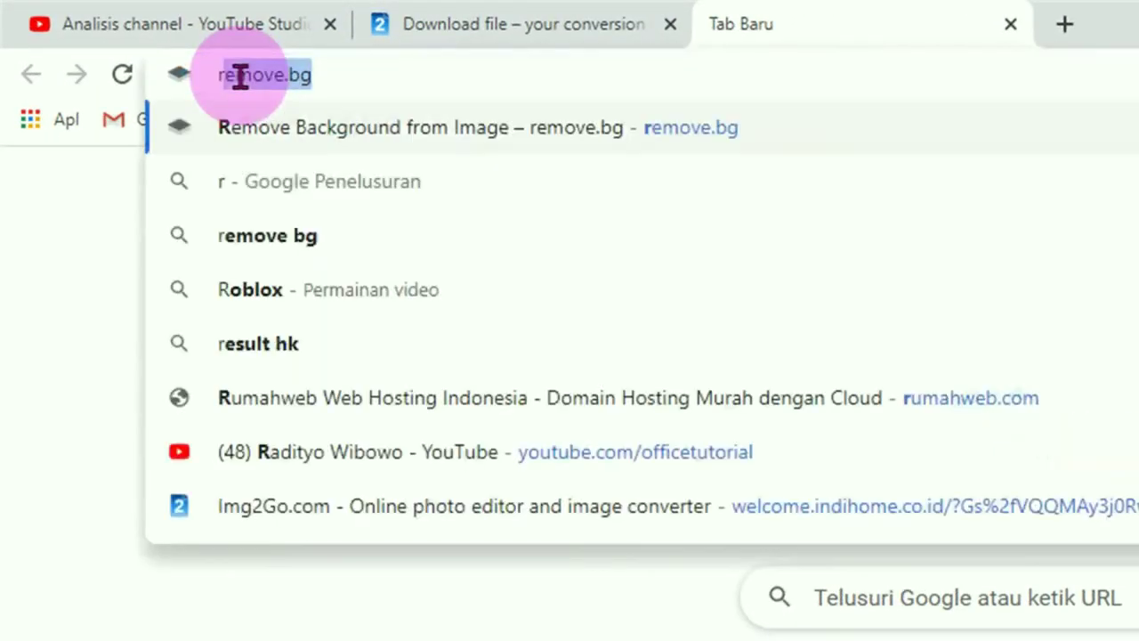
text(e)
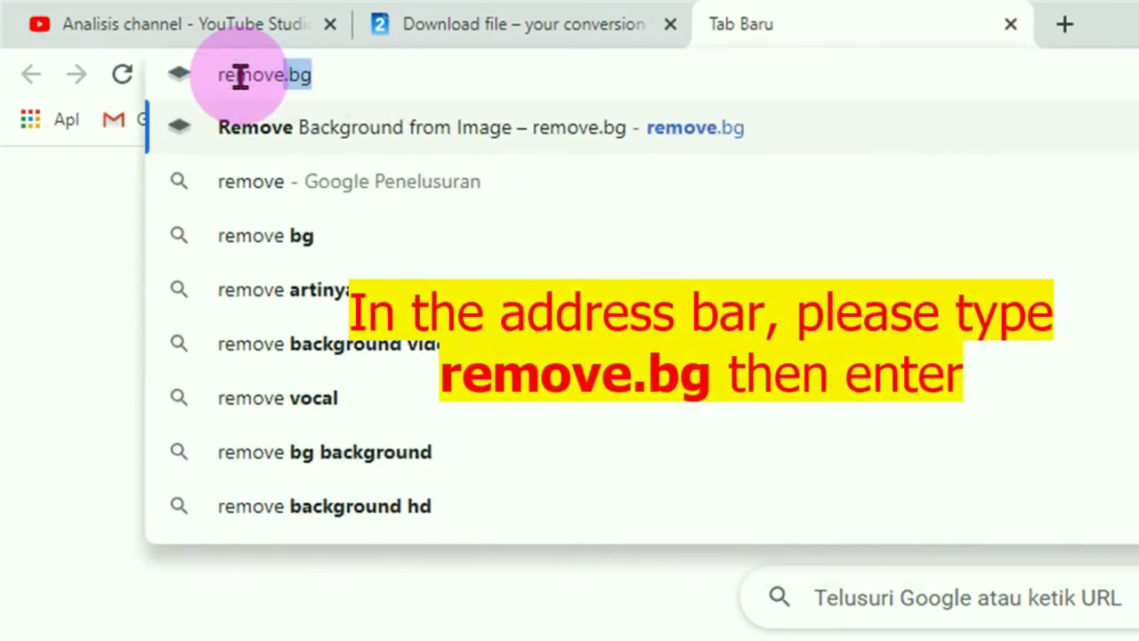
text(.)
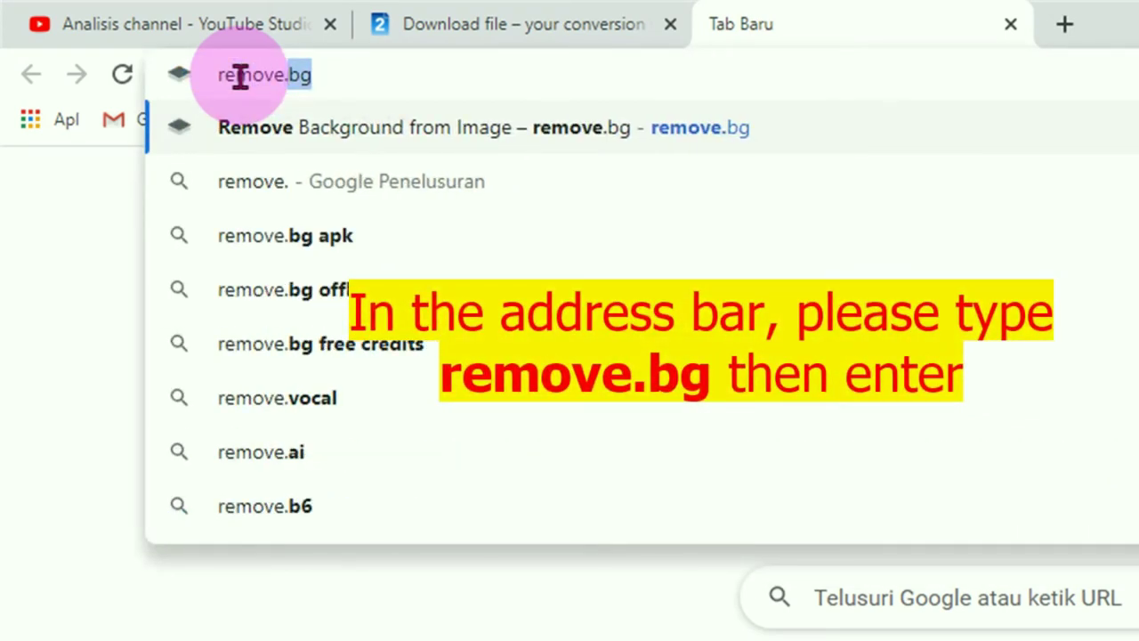
text(bg)
key(Return)
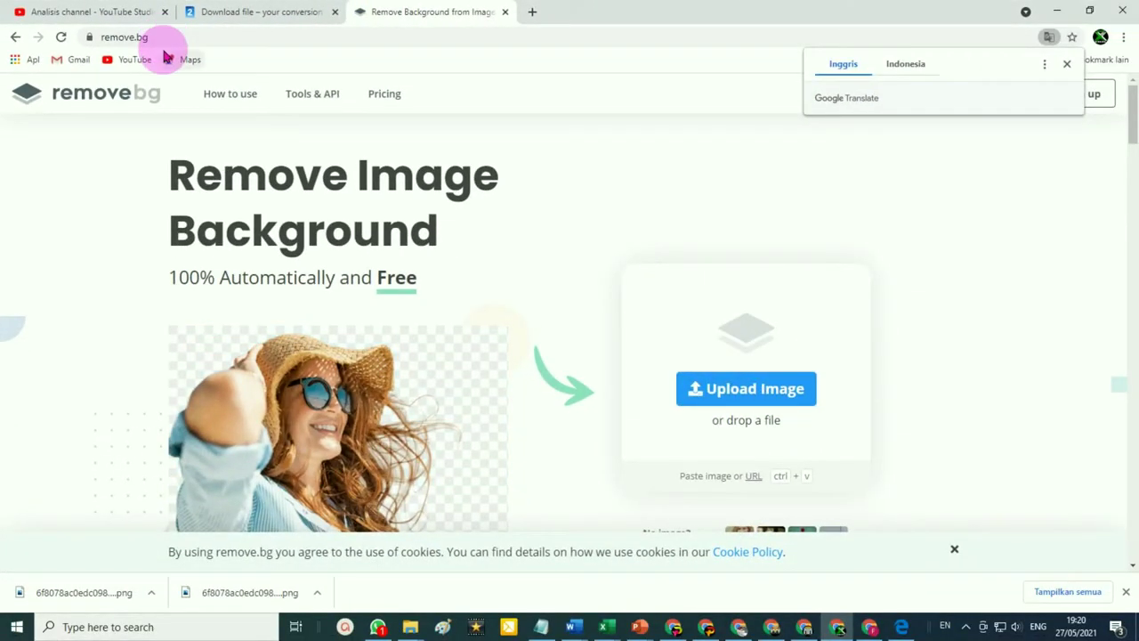
Step: Upload the cropped portrait 6f8078ac0edc0986b3dfcea660a4a826 from Downloads for background removal
click(749, 398)
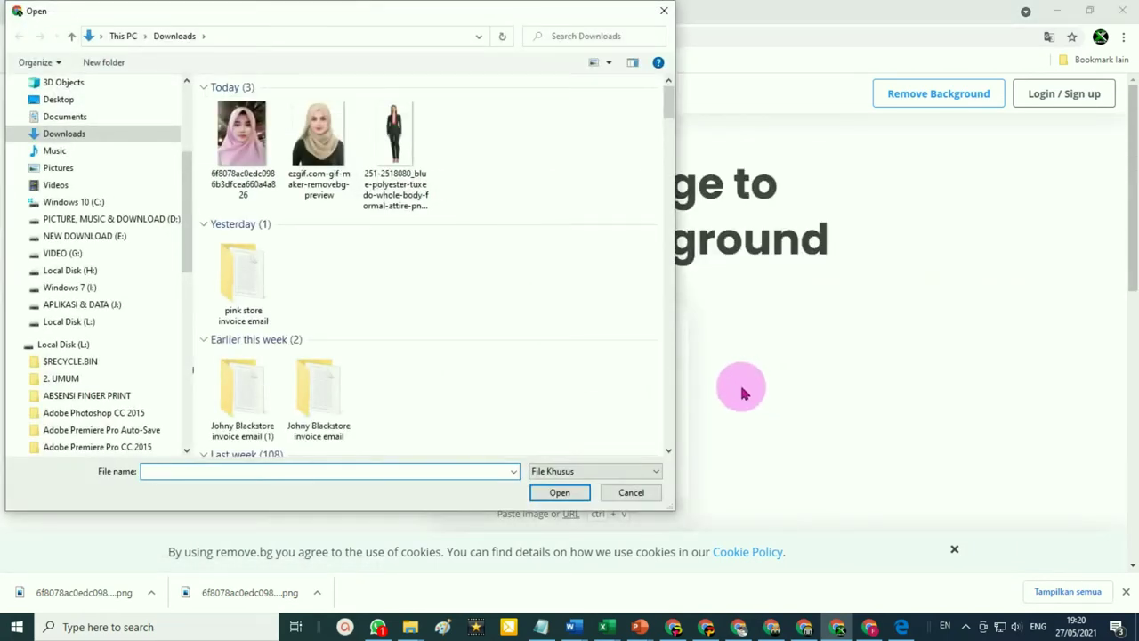
click(239, 131)
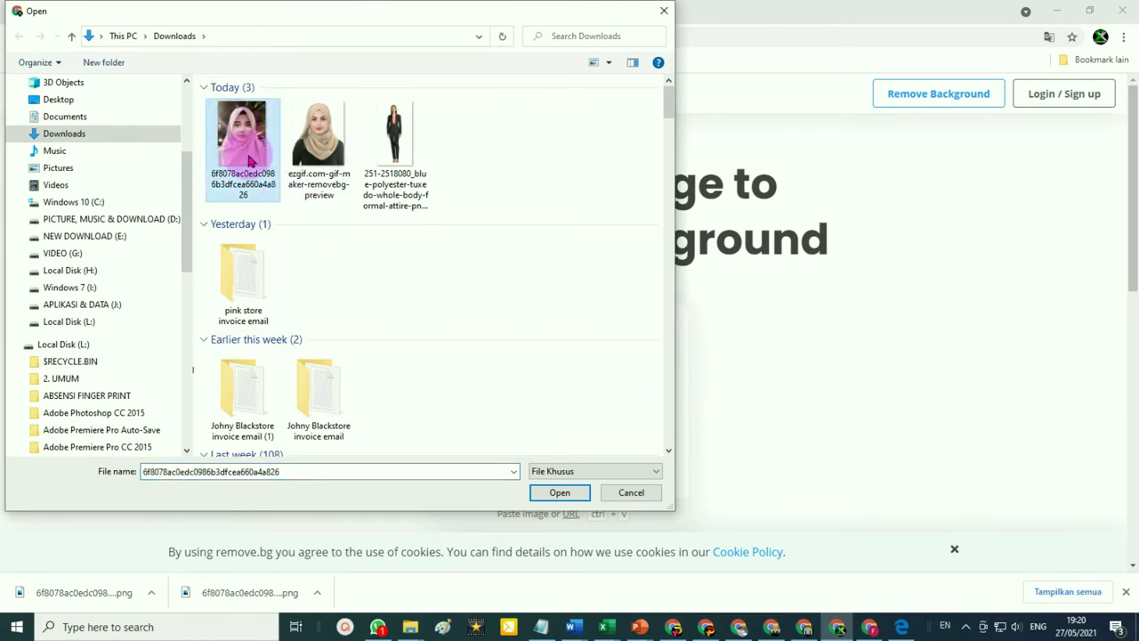
click(558, 493)
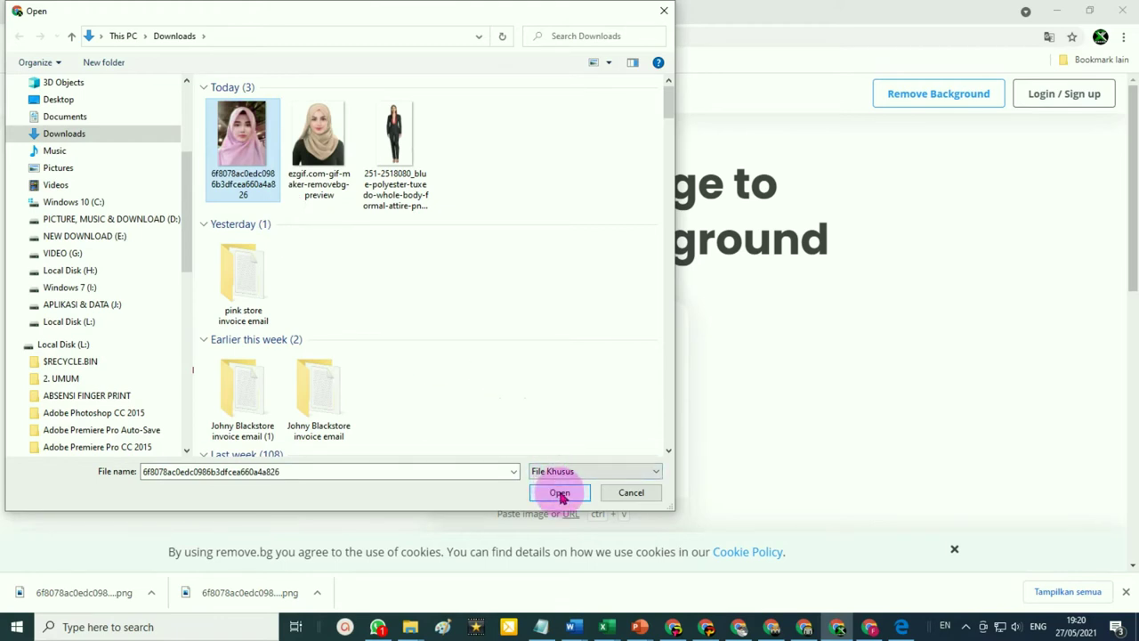
Step: Upload the selected cropped portrait for background removal and open the cut-out result for editing
click(560, 493)
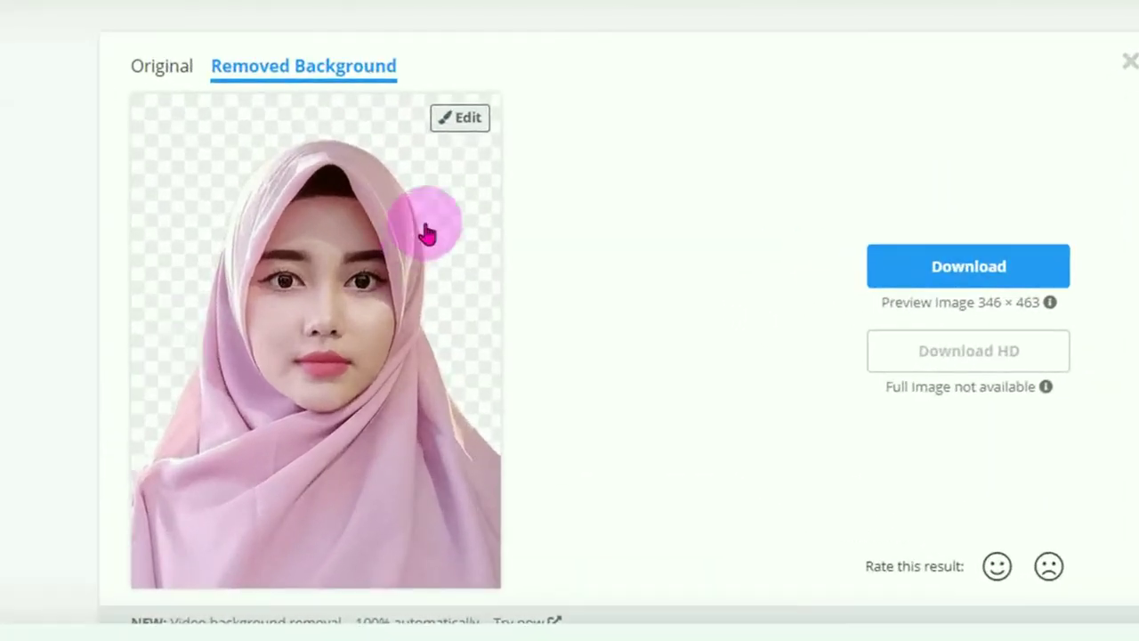
click(466, 126)
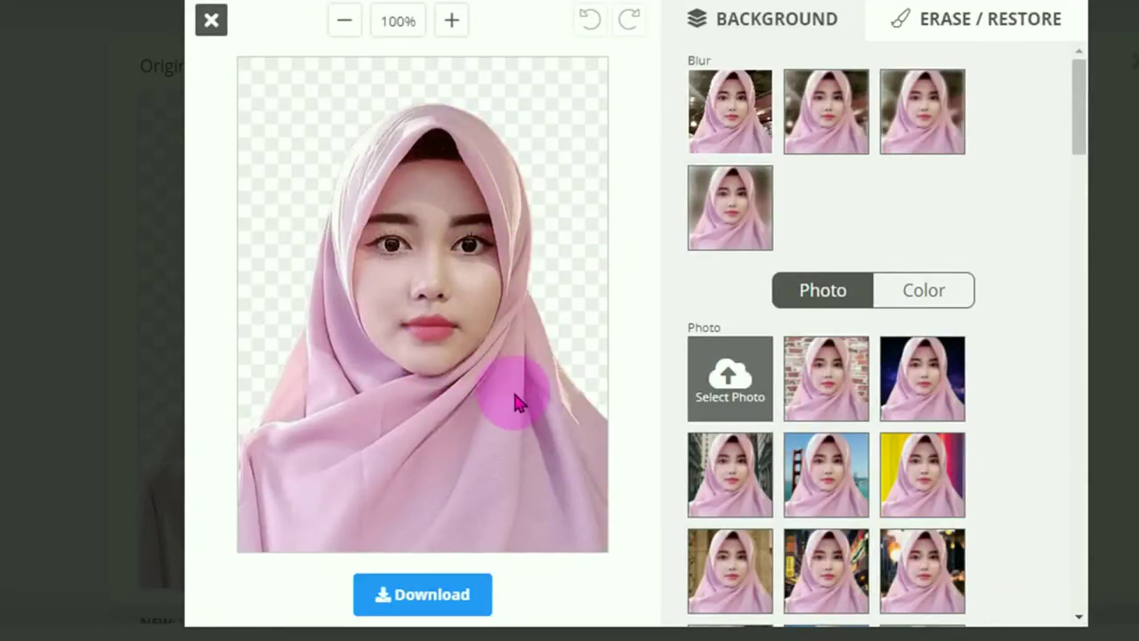
Step: Browse the photo and color backgrounds, and fill the portrait's background with the custom dark red #a70606
scroll(861, 434, down, 10)
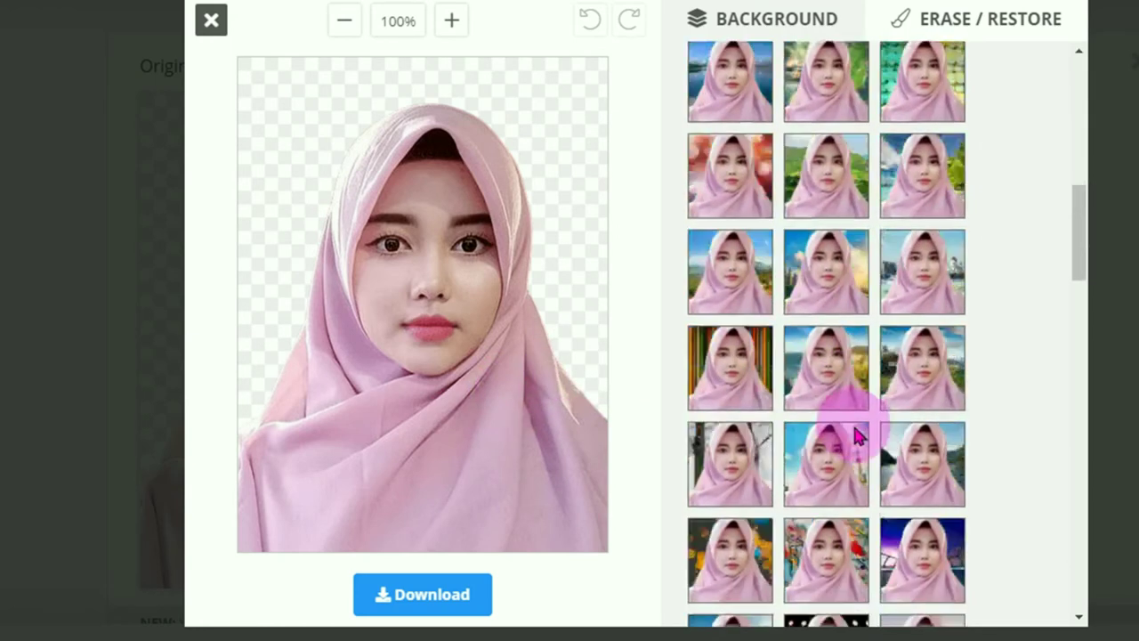
scroll(856, 434, down, 10)
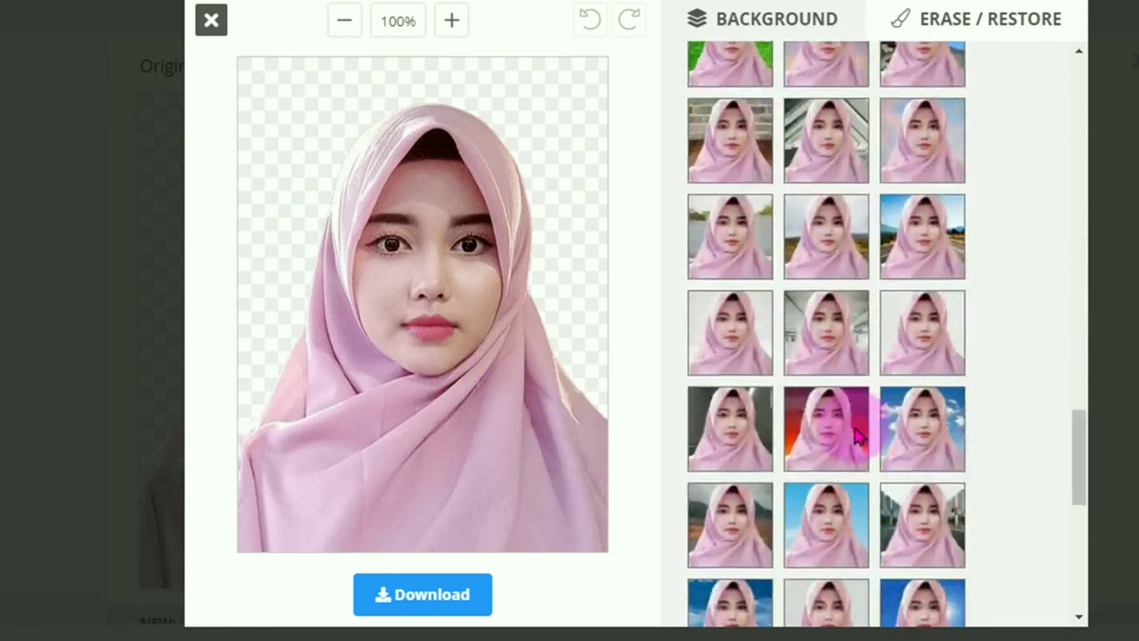
scroll(856, 436, up, 3)
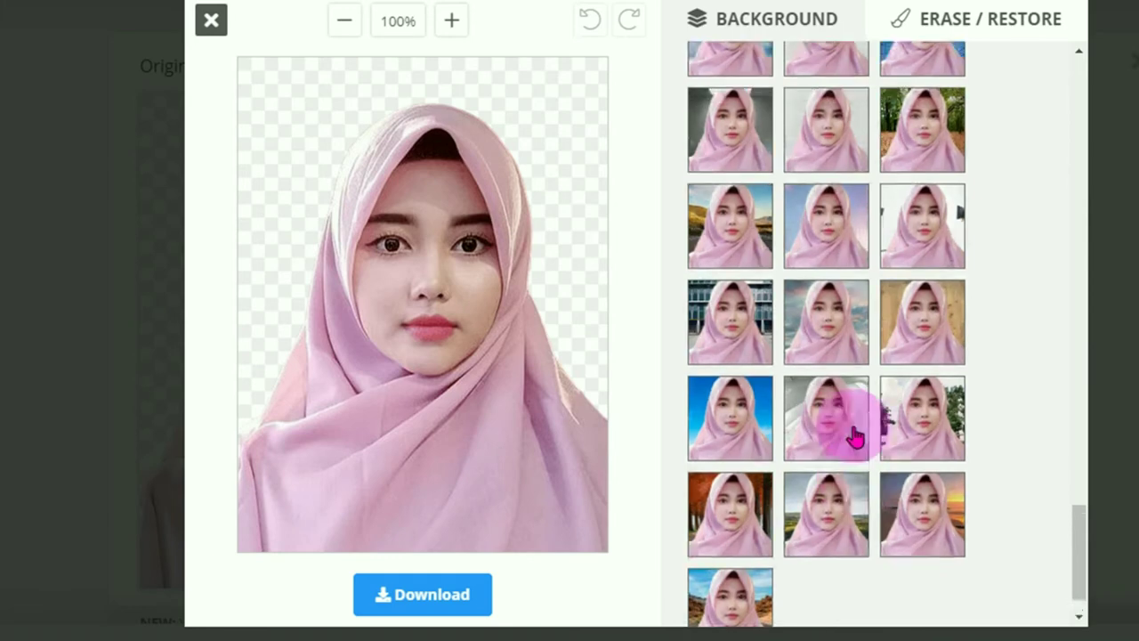
scroll(855, 436, up, 10)
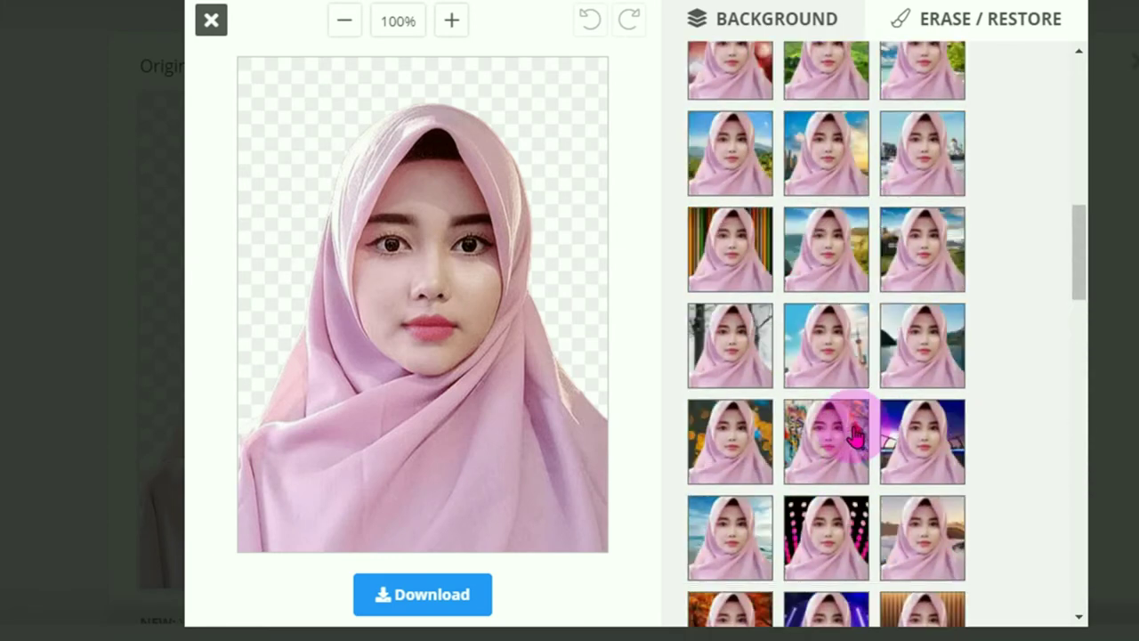
scroll(855, 436, up, 5)
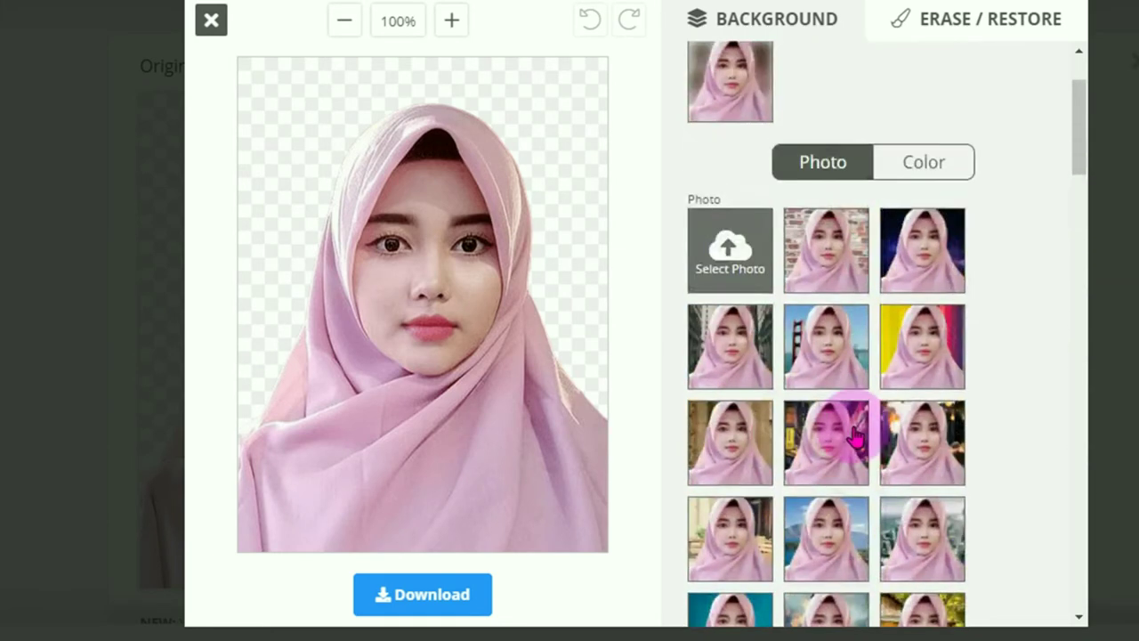
scroll(854, 418, up, 2)
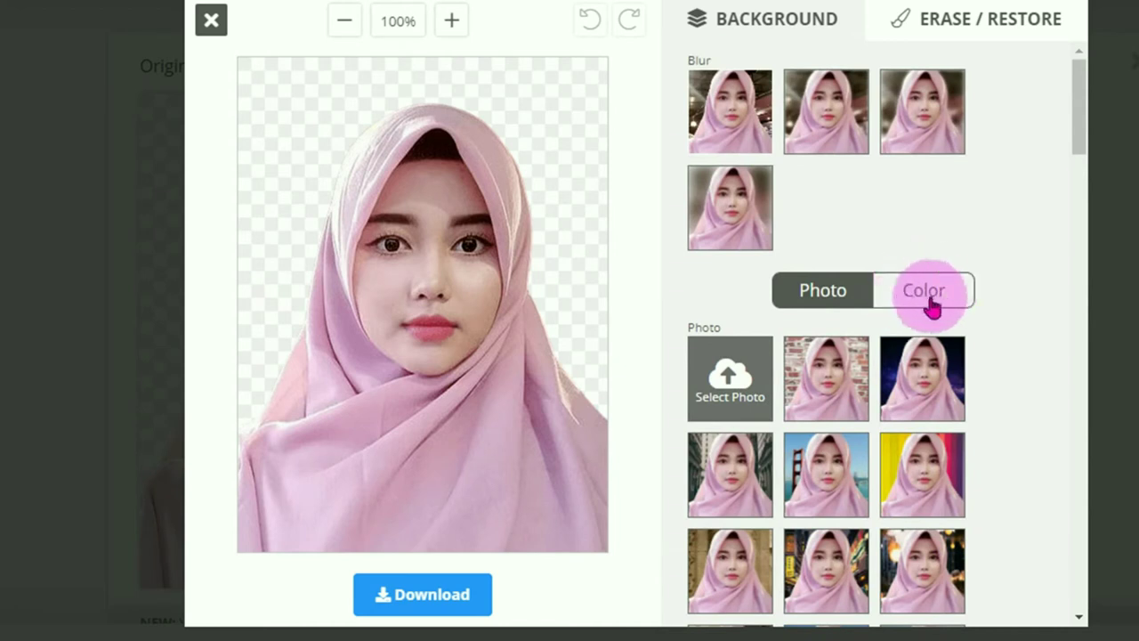
click(926, 302)
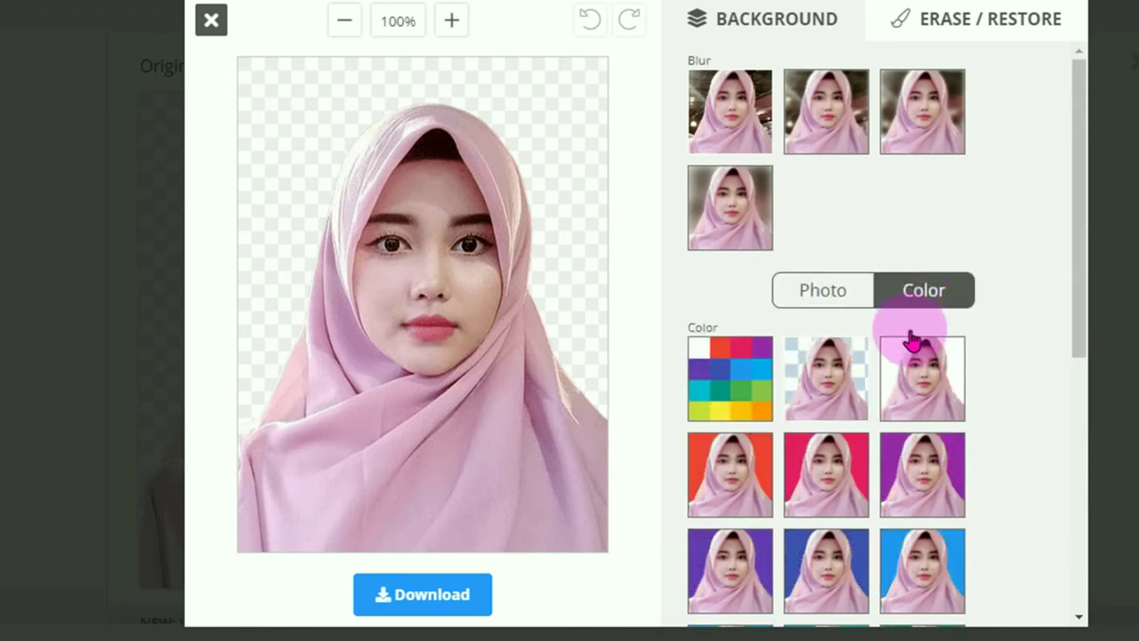
scroll(911, 360, down, 5)
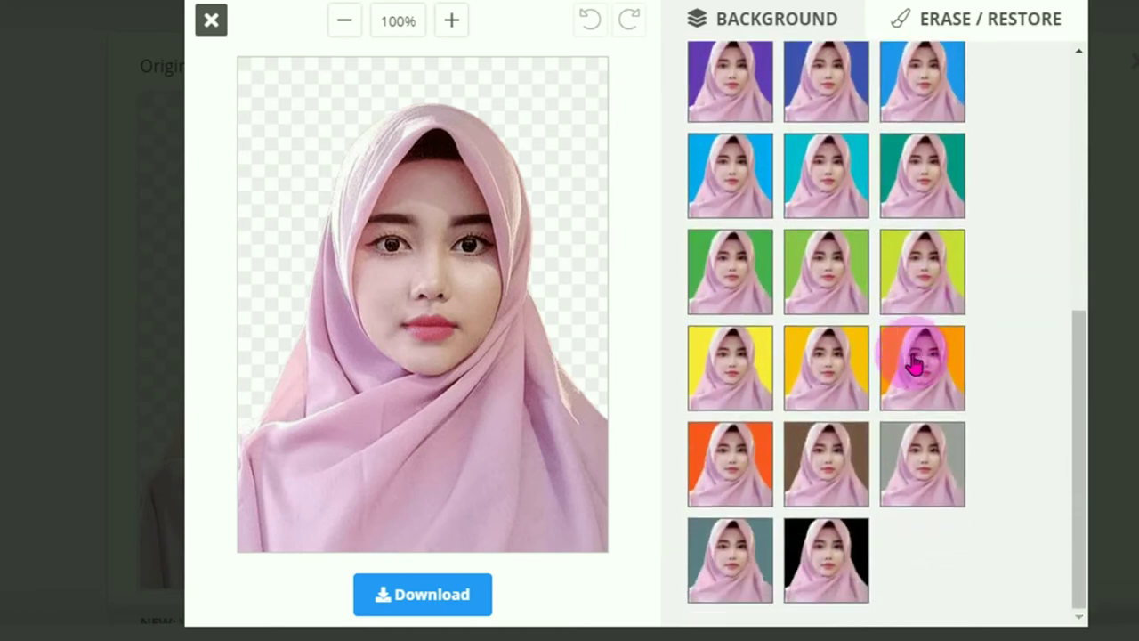
scroll(914, 363, up, 5)
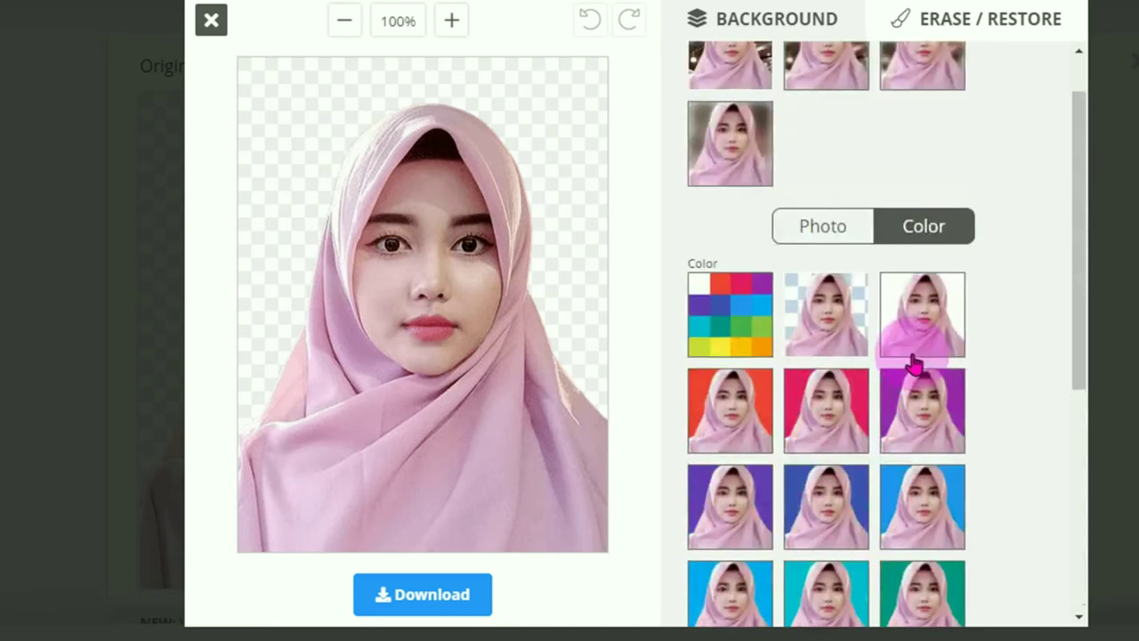
click(730, 322)
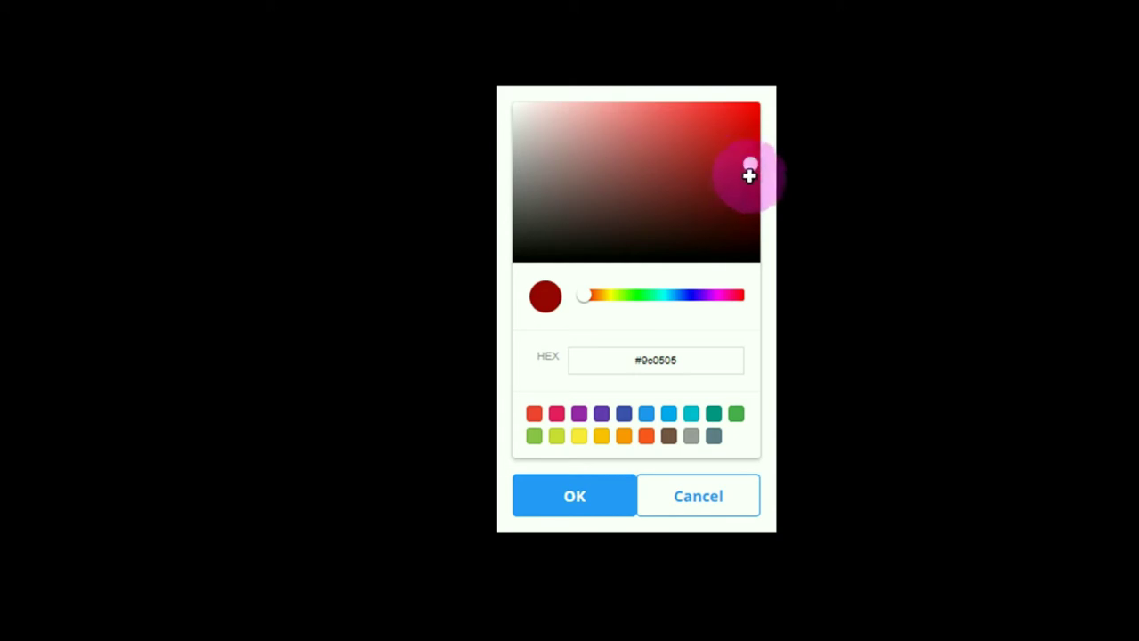
click(751, 157)
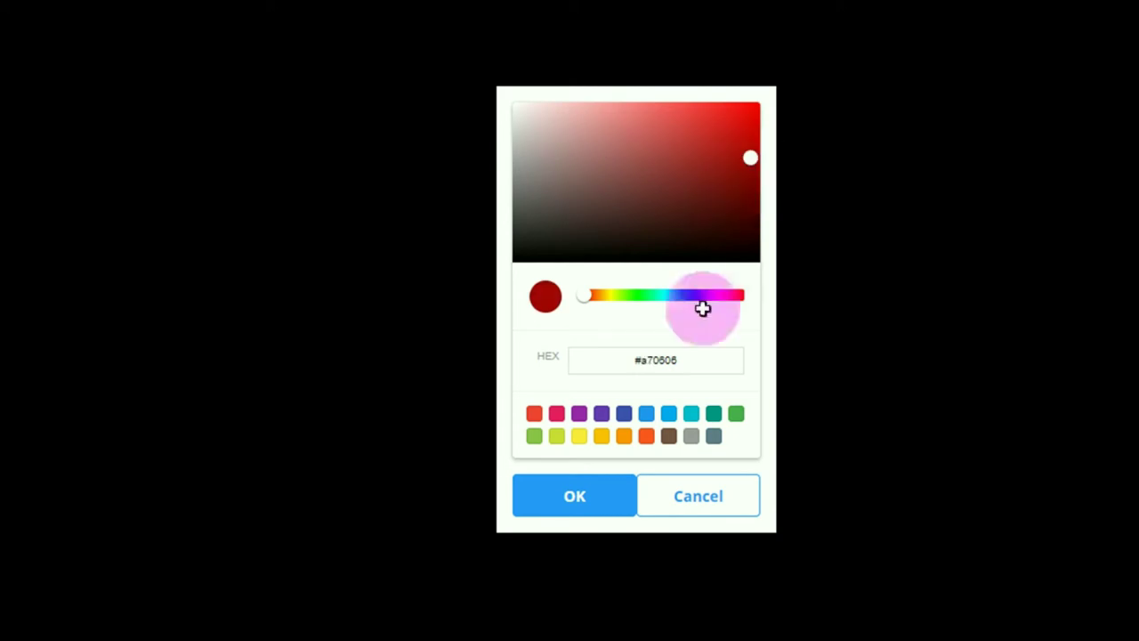
click(579, 498)
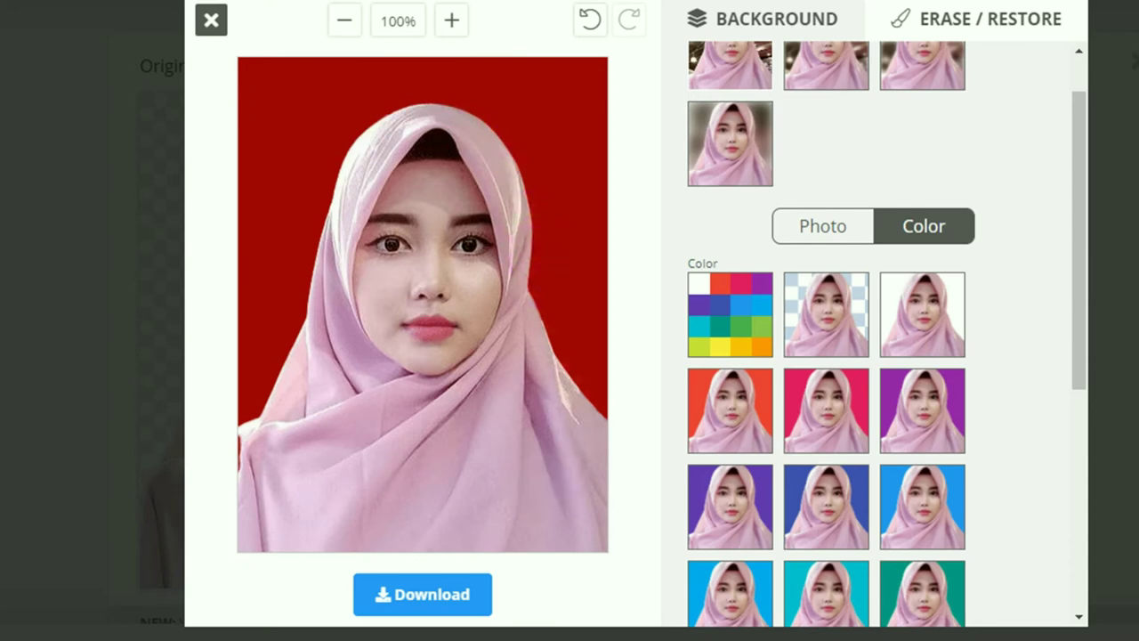
Step: Download the edited portrait with its red background as an image
click(431, 603)
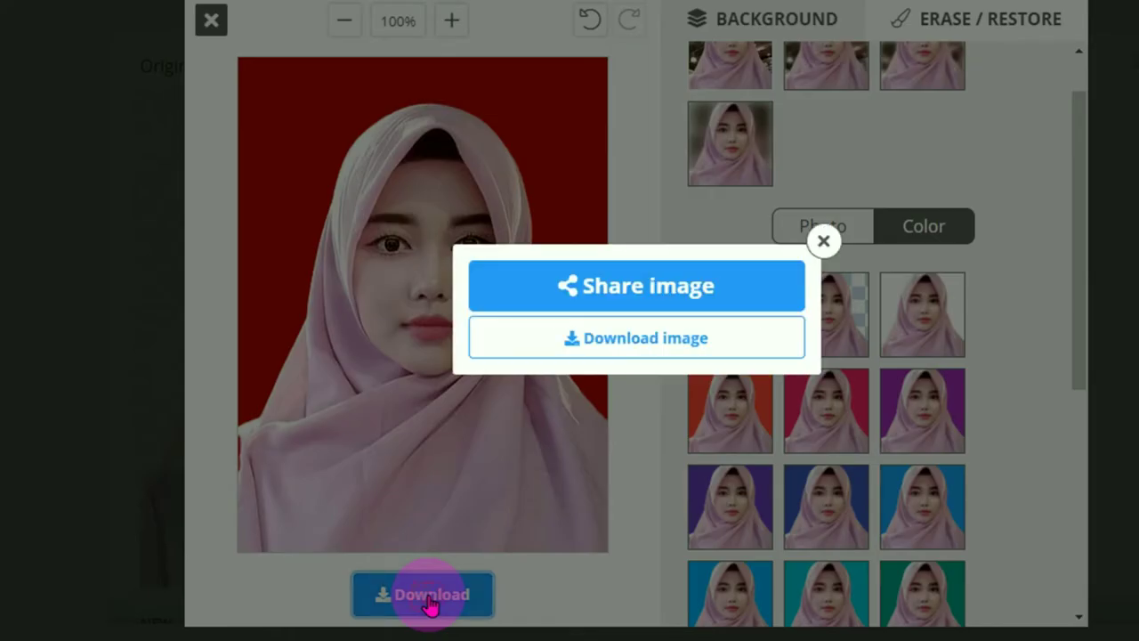
click(647, 347)
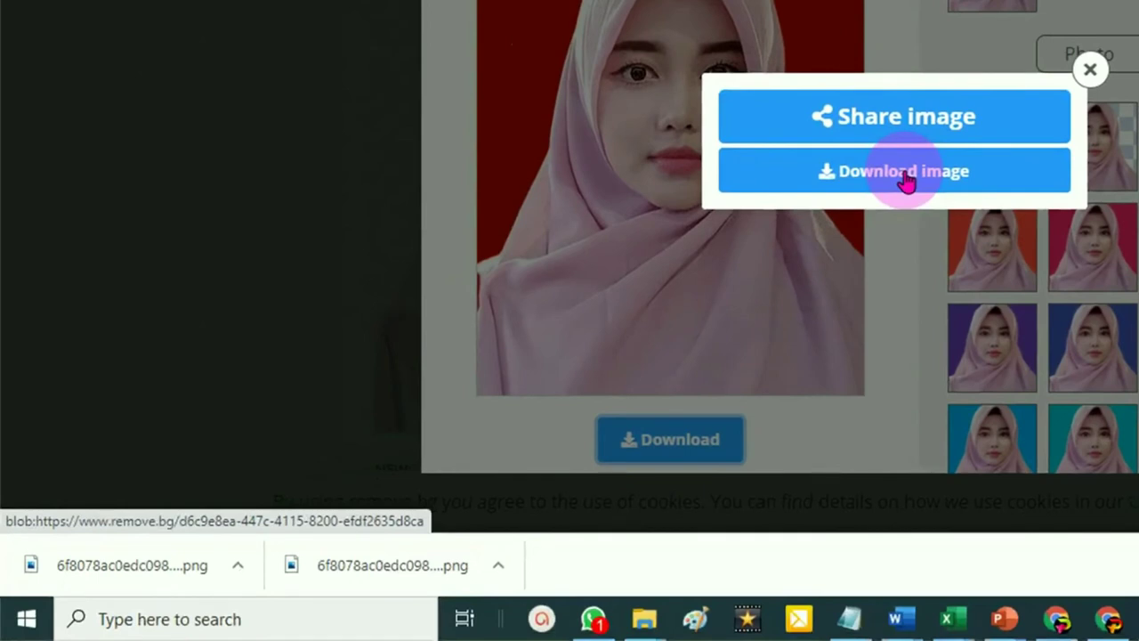
click(906, 181)
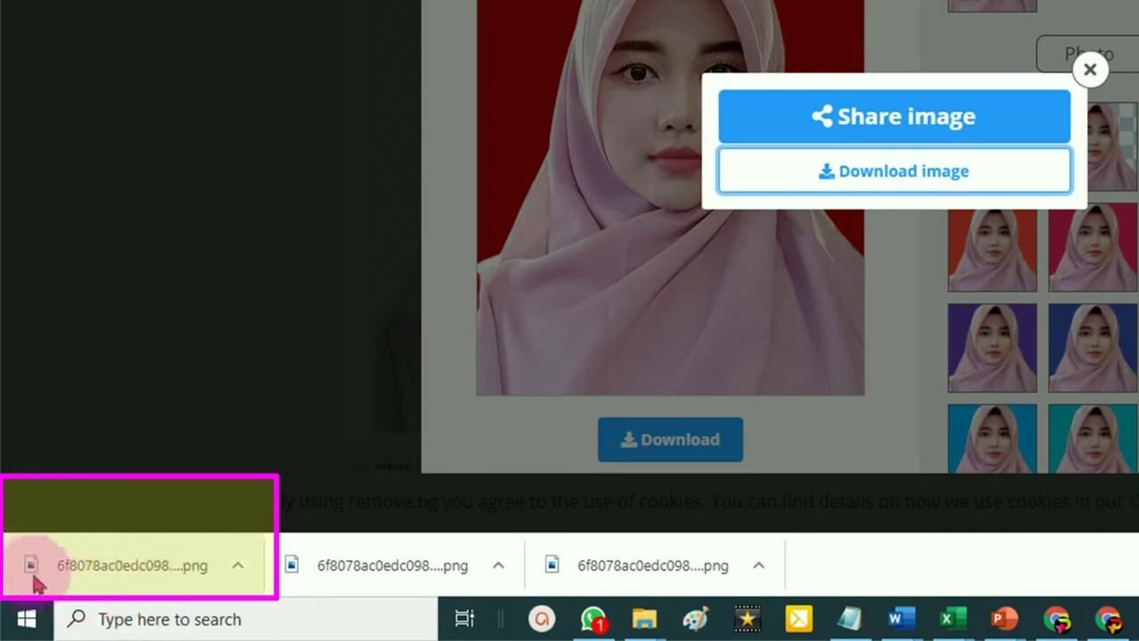
Step: Open the downloaded 6f8078ac0edc0986b3dfcea660a4a826-removebg-preview (1) image from its folder and copy the photo
click(237, 566)
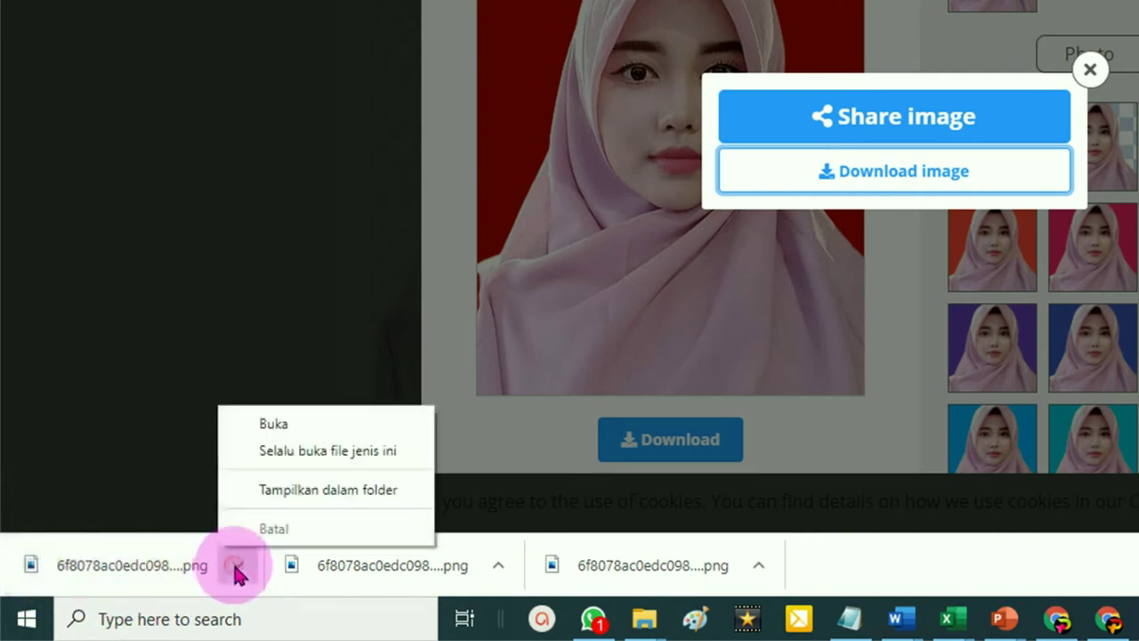
click(323, 489)
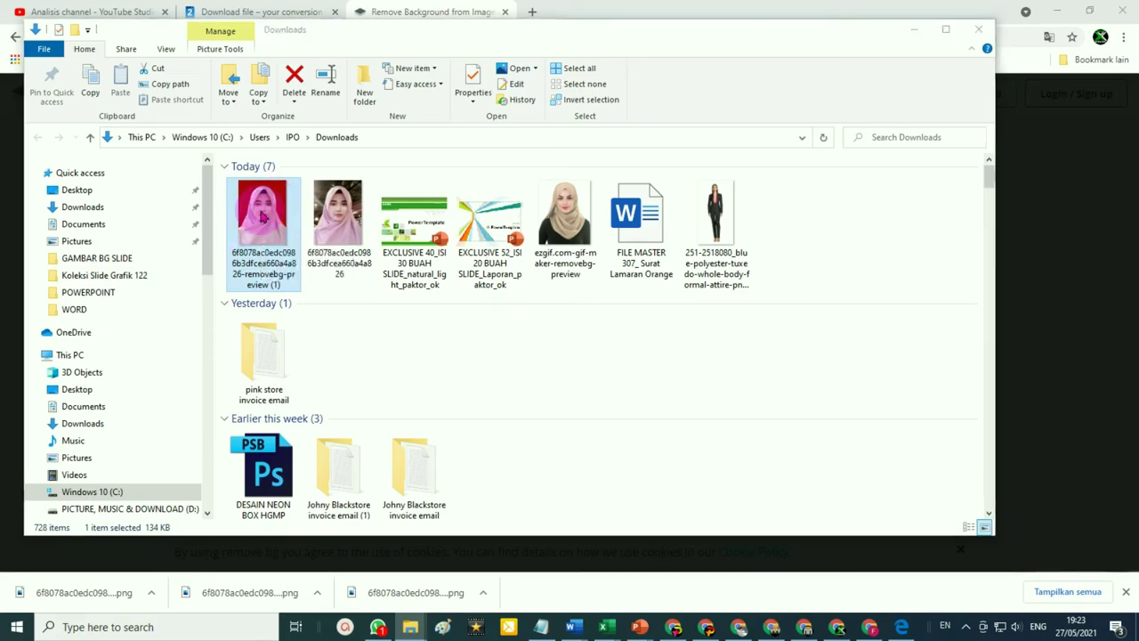
double_click(264, 216)
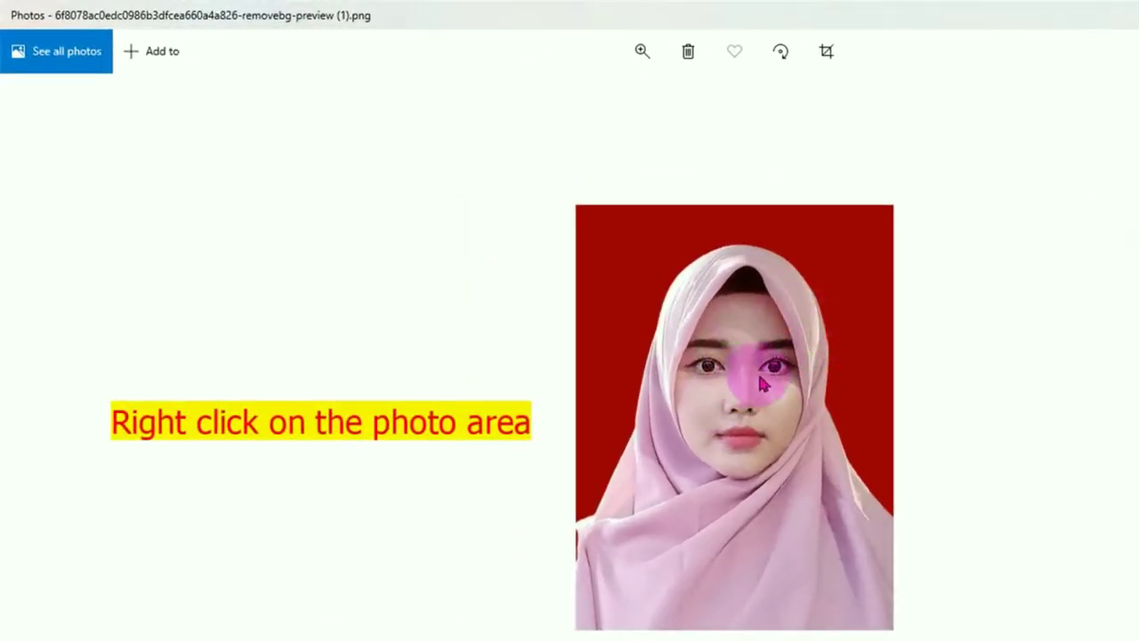
right_click(844, 347)
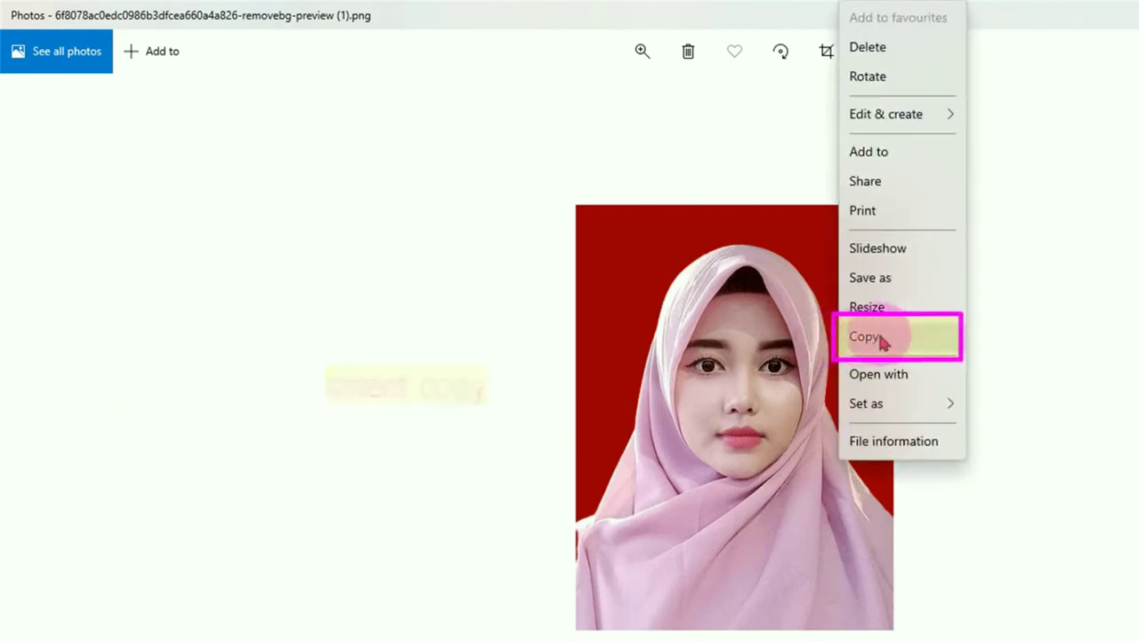
click(881, 340)
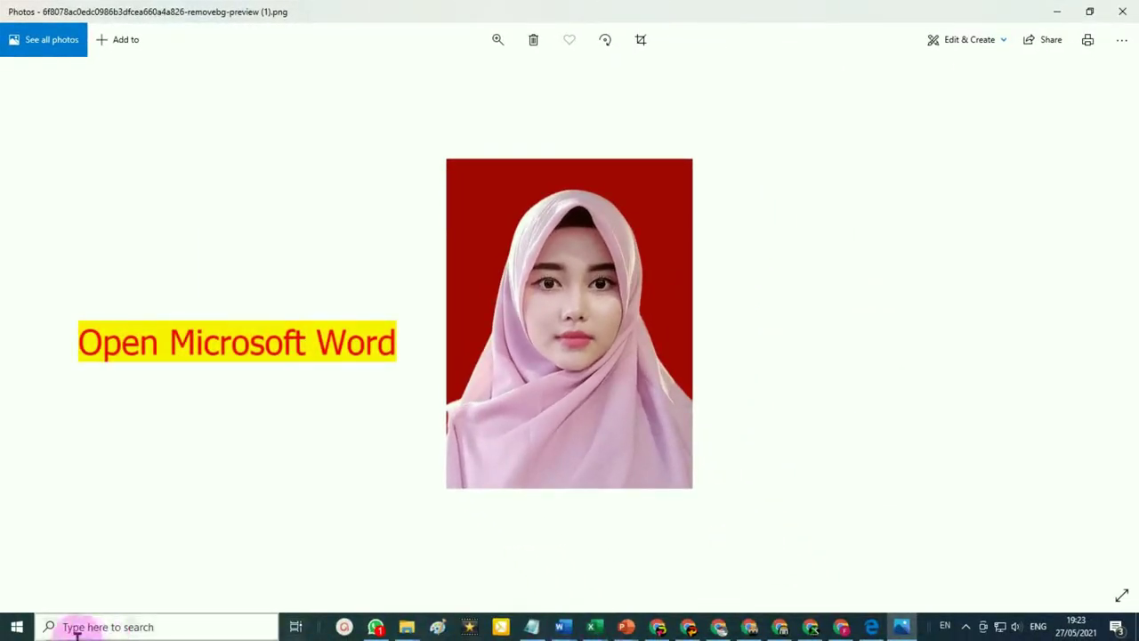
Step: Switch to Word with a blank document and paste the copied photo onto the page
click(17, 628)
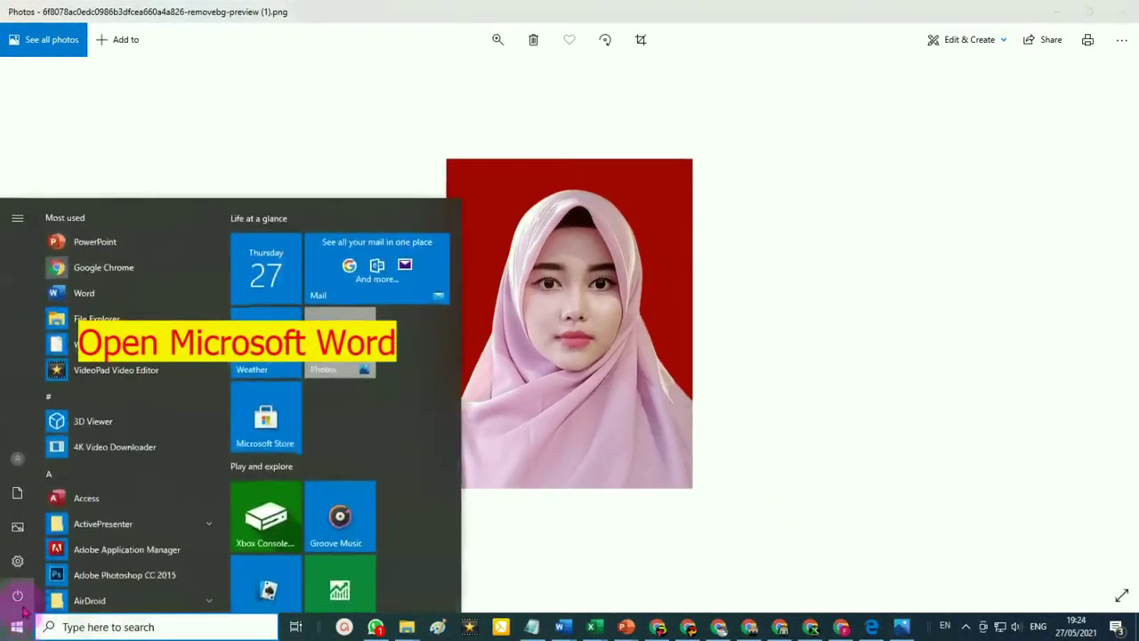
click(84, 293)
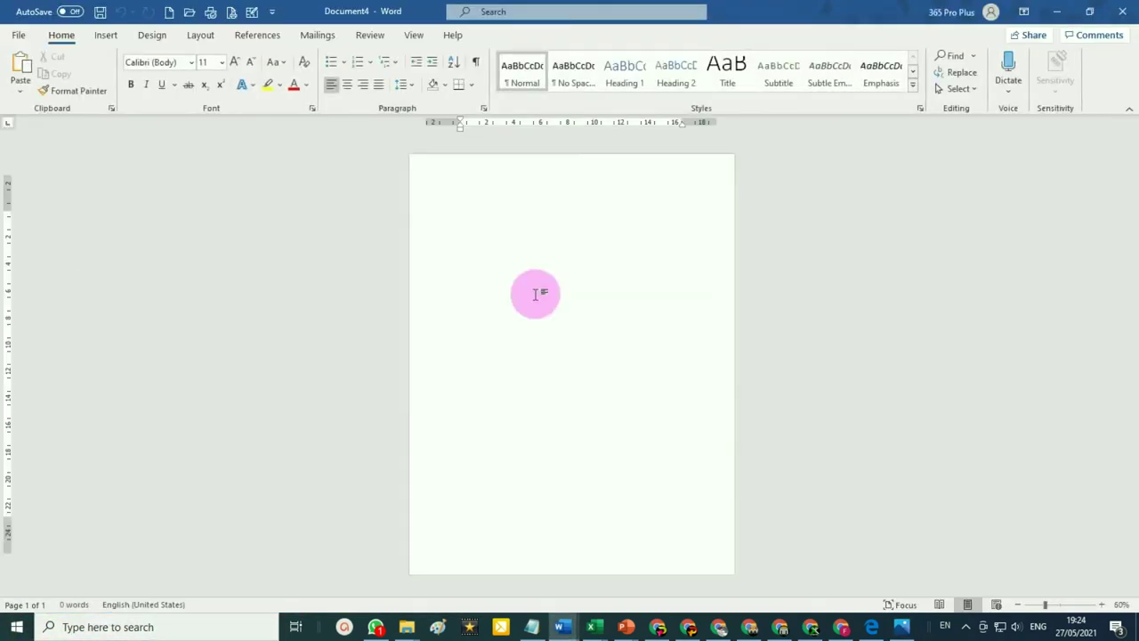
scroll(535, 294, up, 2)
scroll(535, 293, up, 1)
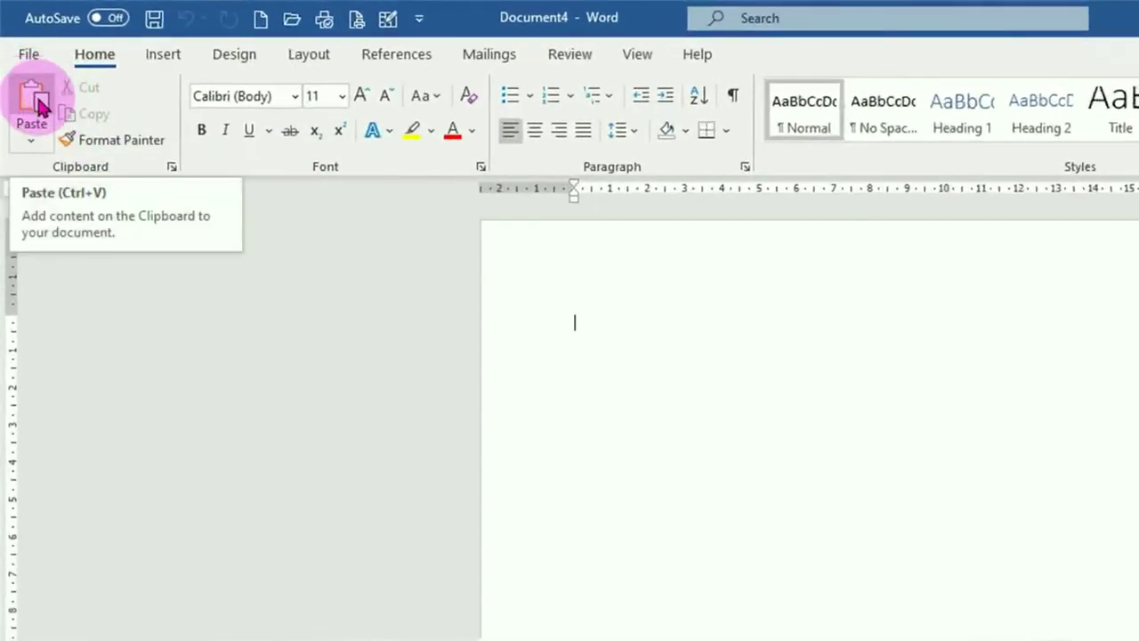
click(34, 103)
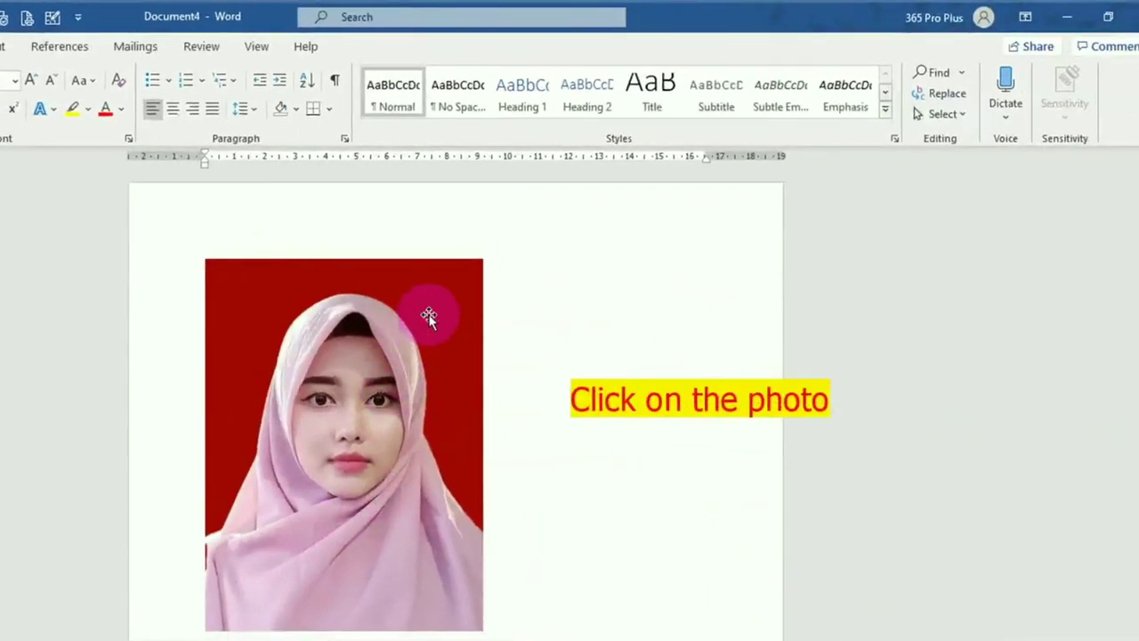
Step: Set the photo's text wrapping to In Front of Text and move it to the page's upper-right area
click(428, 317)
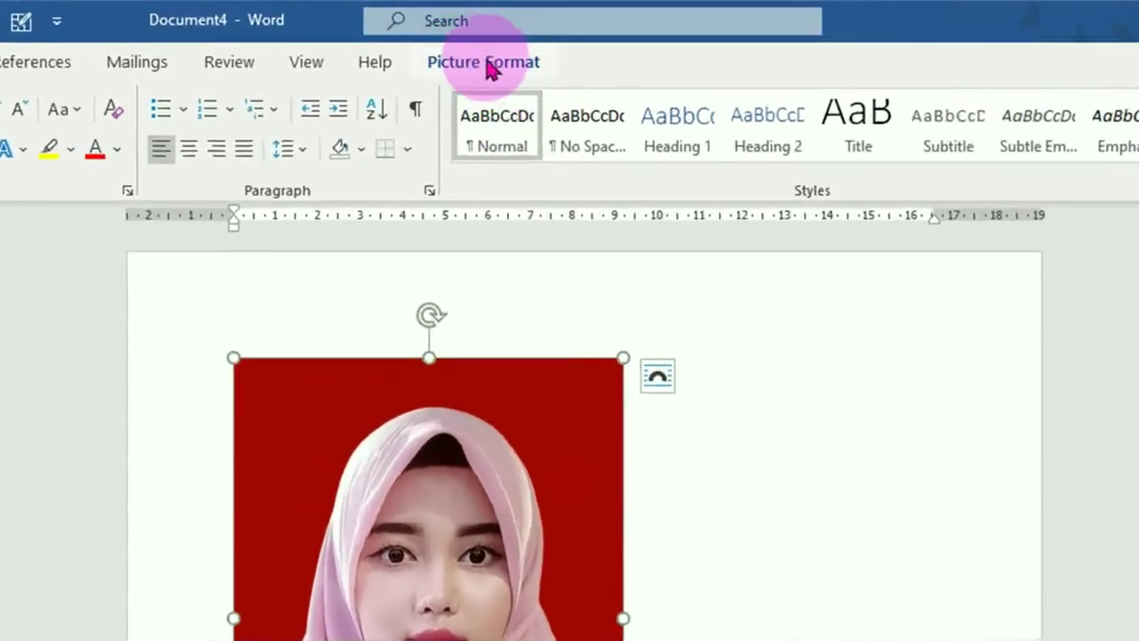
click(483, 63)
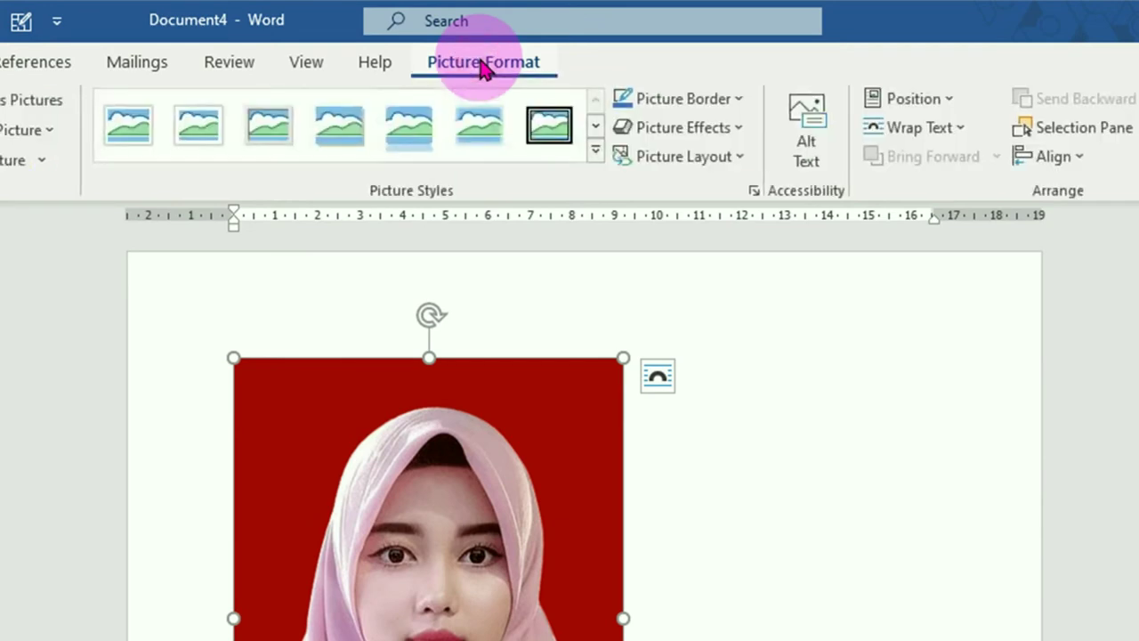
click(934, 135)
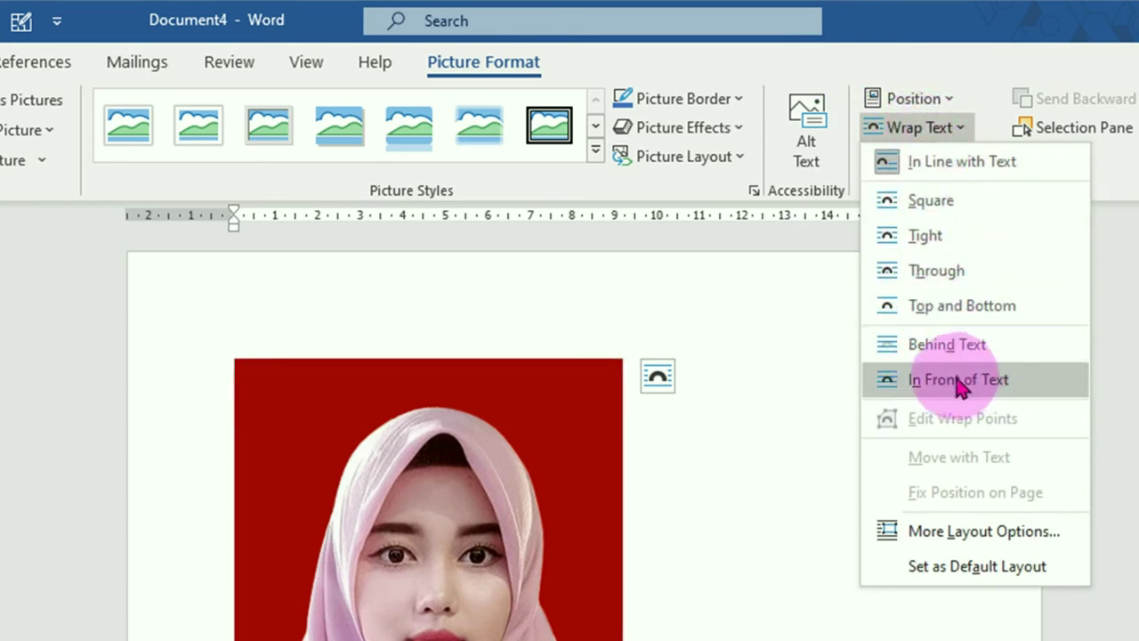
click(959, 381)
drag(521, 480, 525, 574)
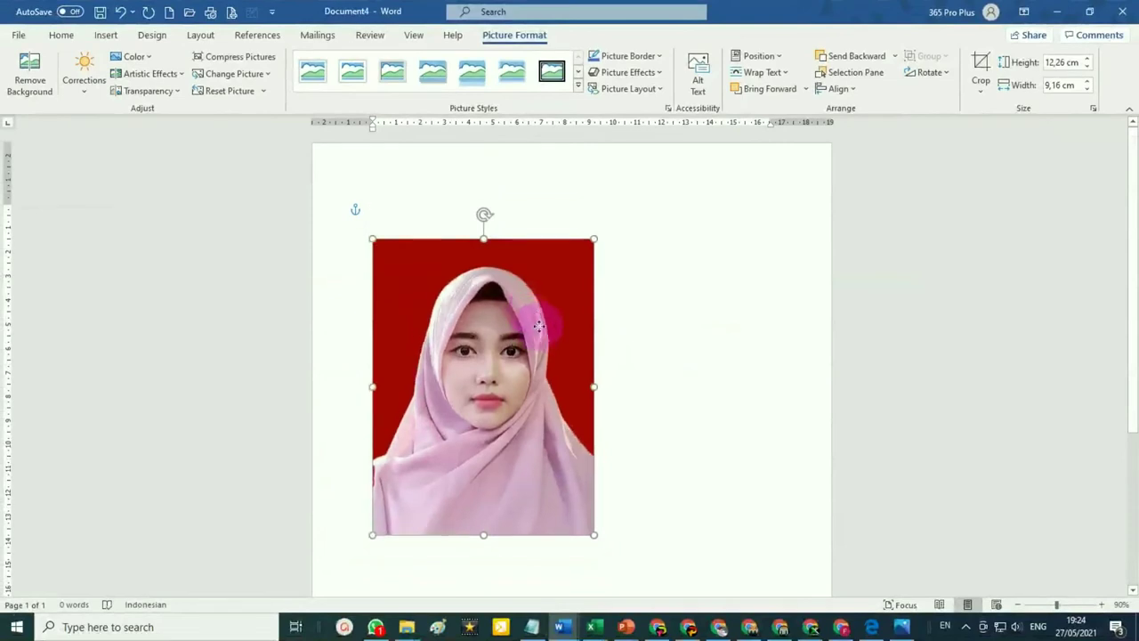
drag(538, 326, 746, 235)
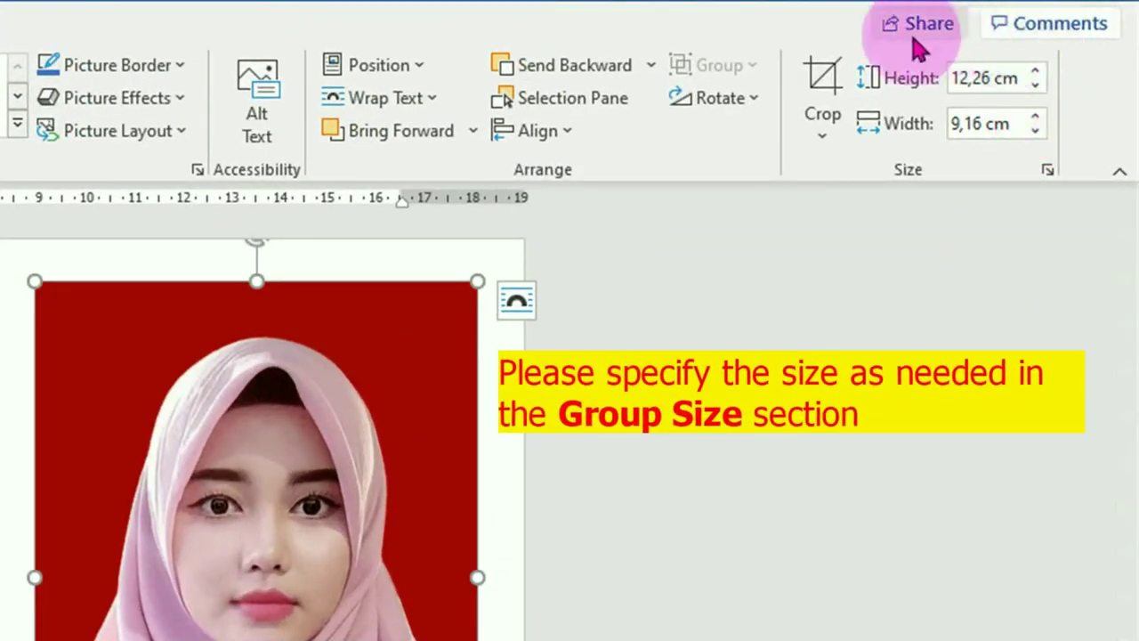
Step: Set the photo's height to 4 cm and move it to the upper-left corner of the page
click(997, 80)
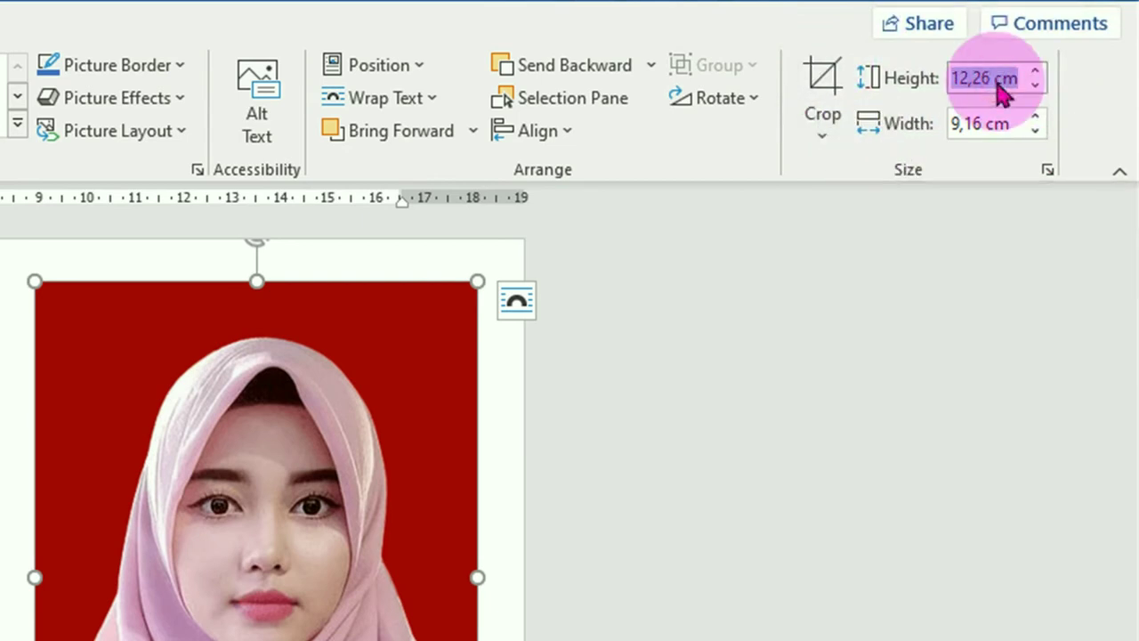
text(4)
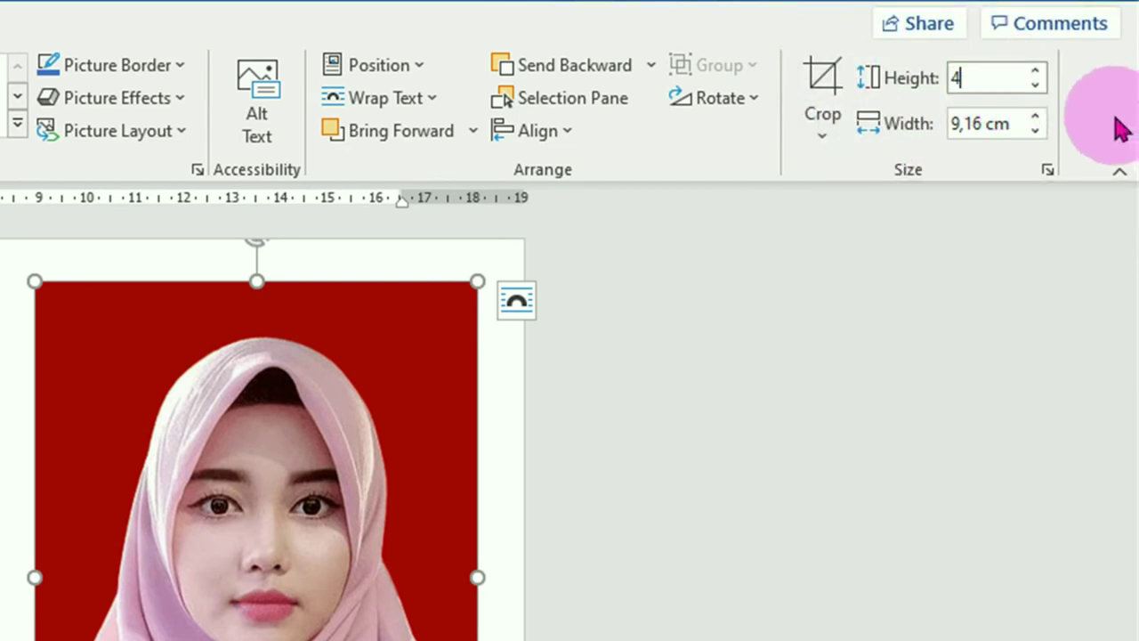
click(997, 123)
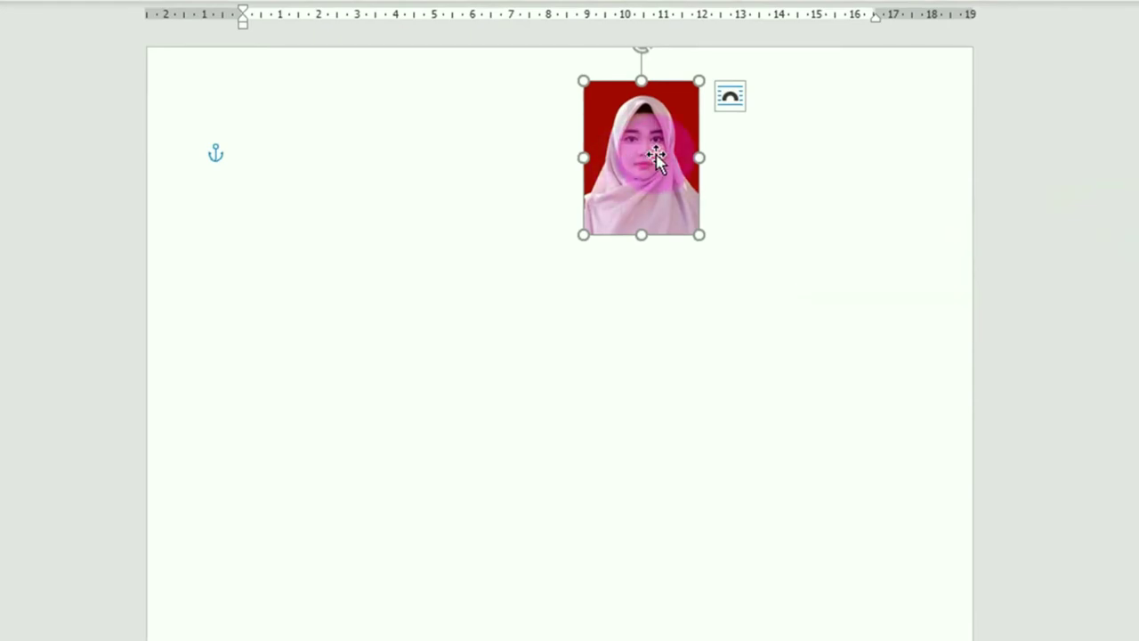
drag(656, 155, 240, 146)
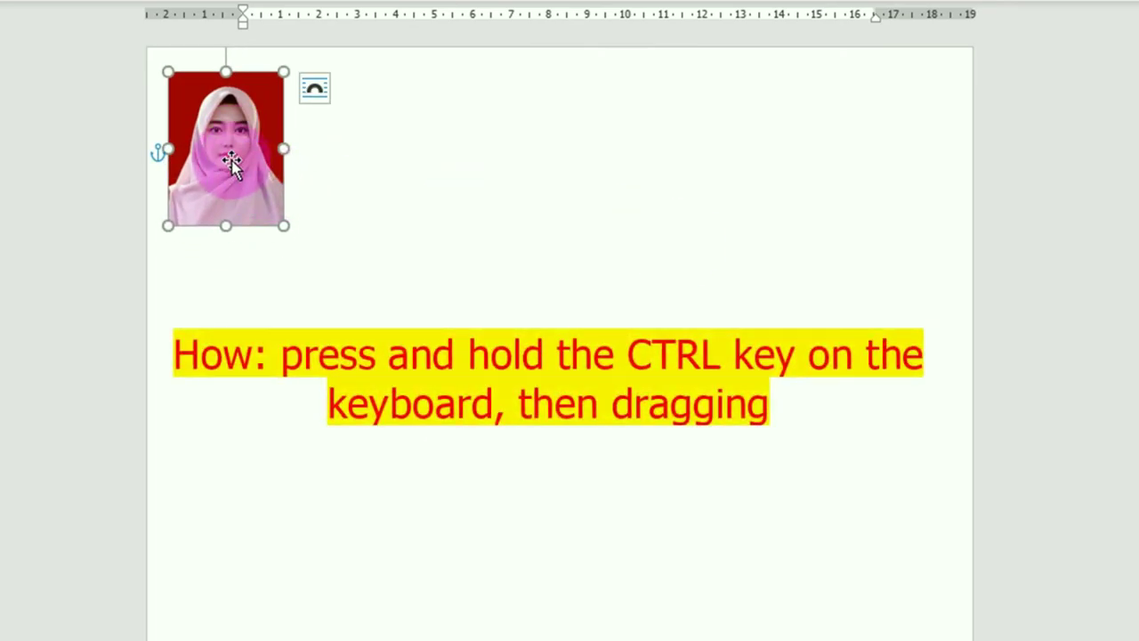
Step: Duplicate the photo across the page to make a row of five copies beside each other
drag(231, 159, 641, 153)
drag(707, 164, 799, 157)
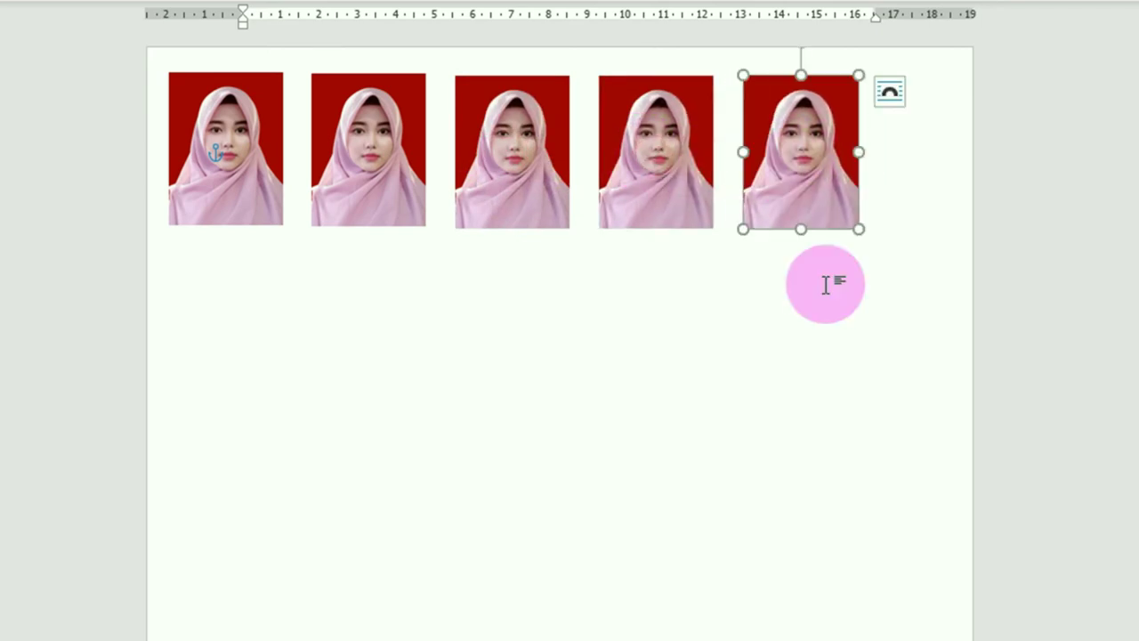
click(901, 285)
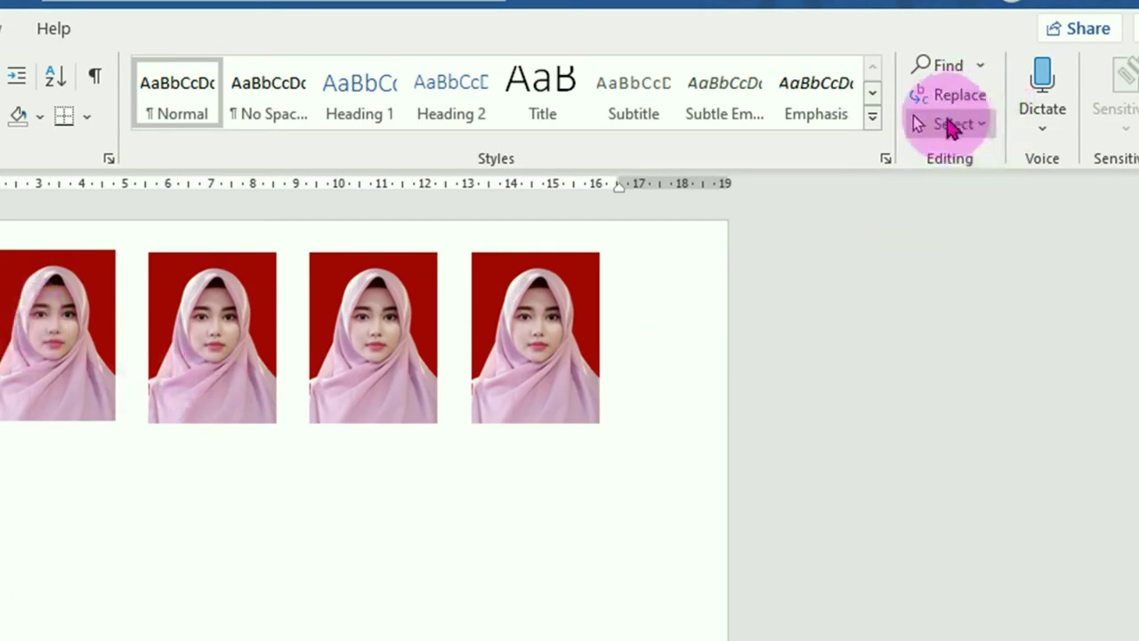
Step: Select all five photos in the row, align them to the top and distribute them horizontally
click(972, 129)
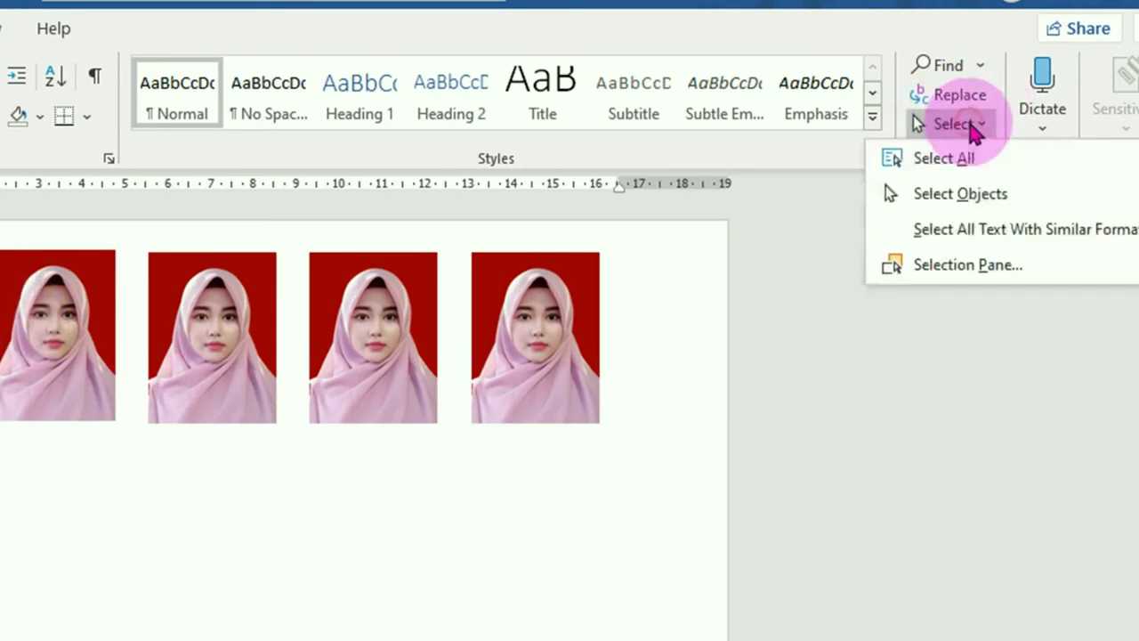
click(953, 197)
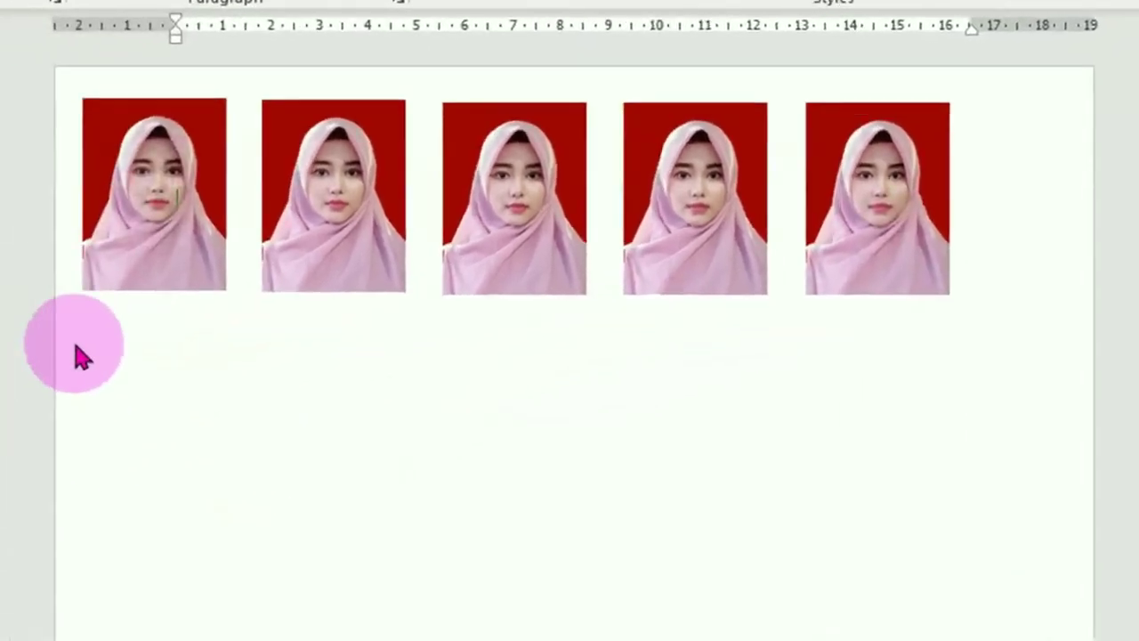
drag(67, 326, 1010, 77)
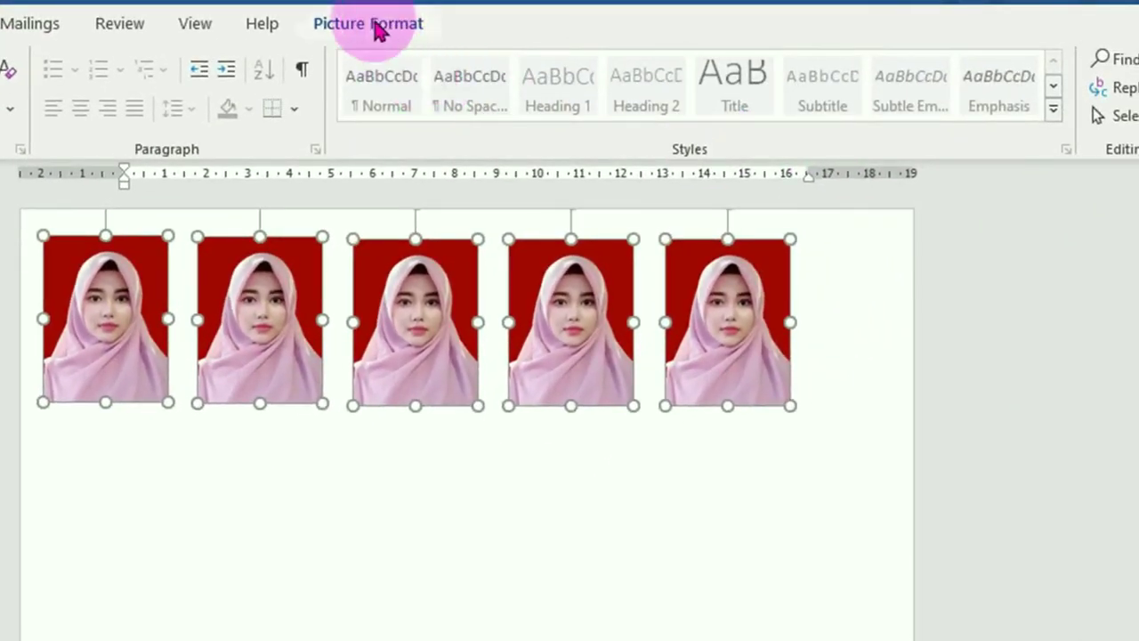
click(379, 29)
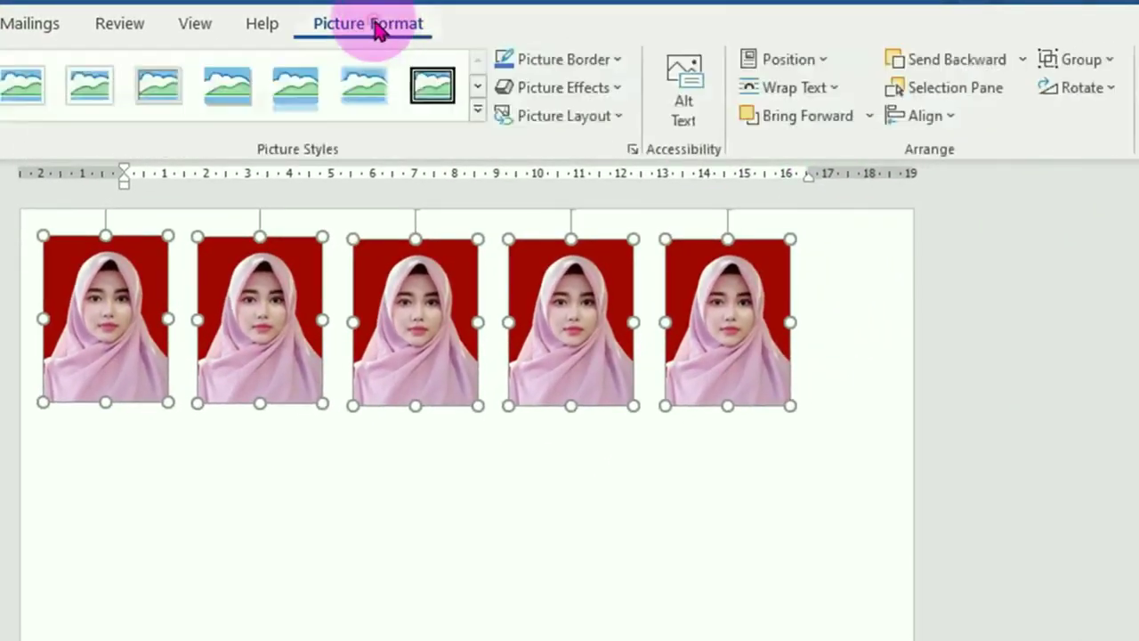
click(947, 120)
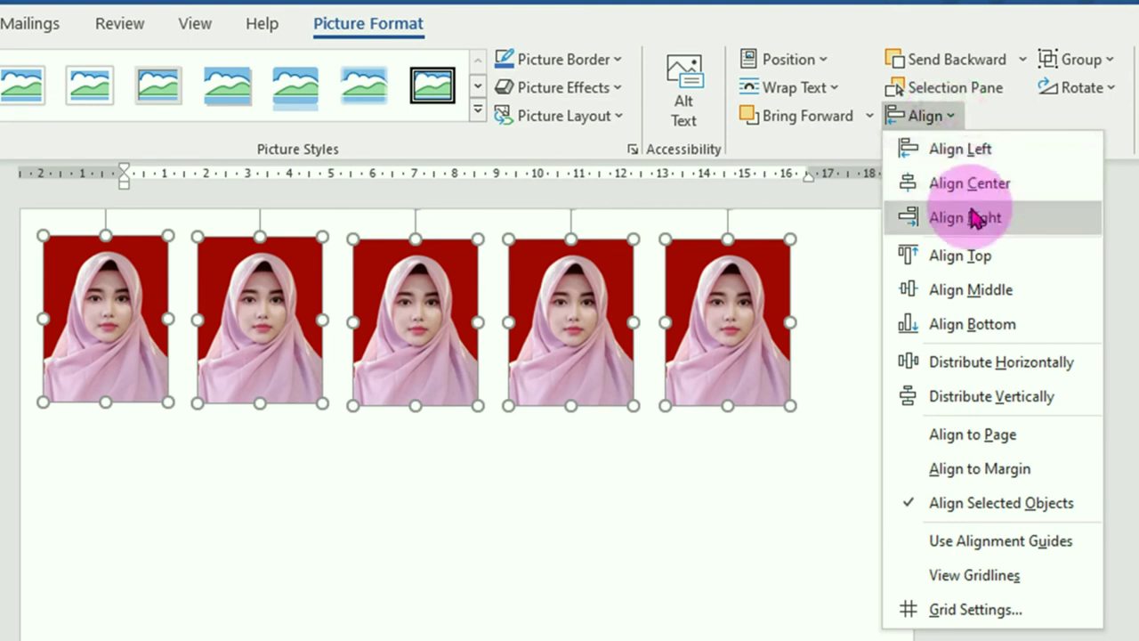
click(979, 257)
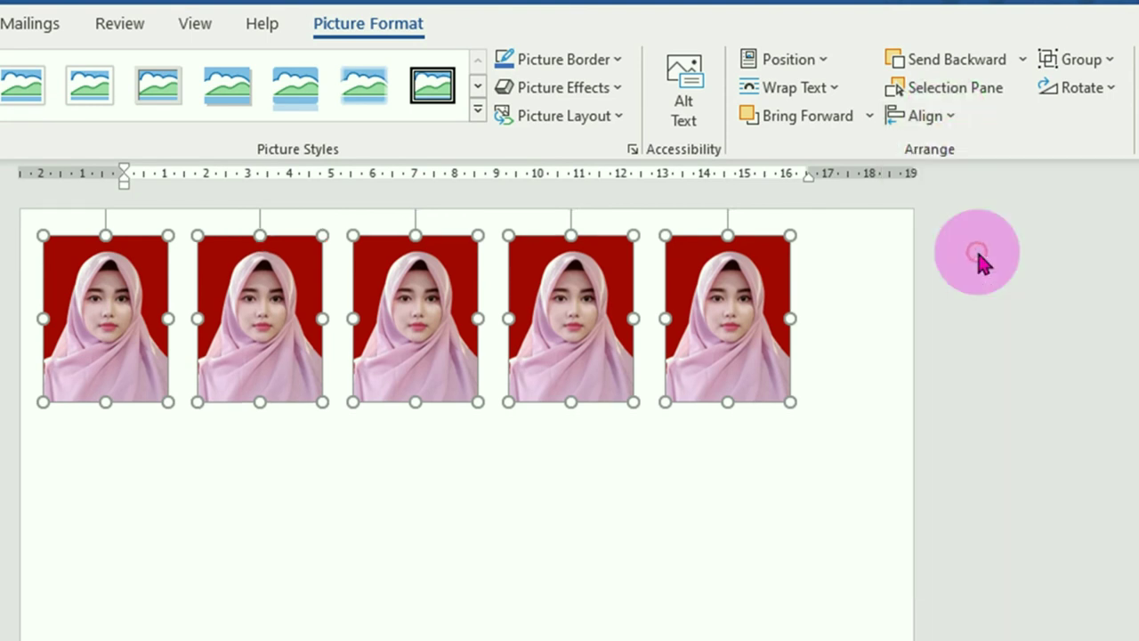
click(923, 124)
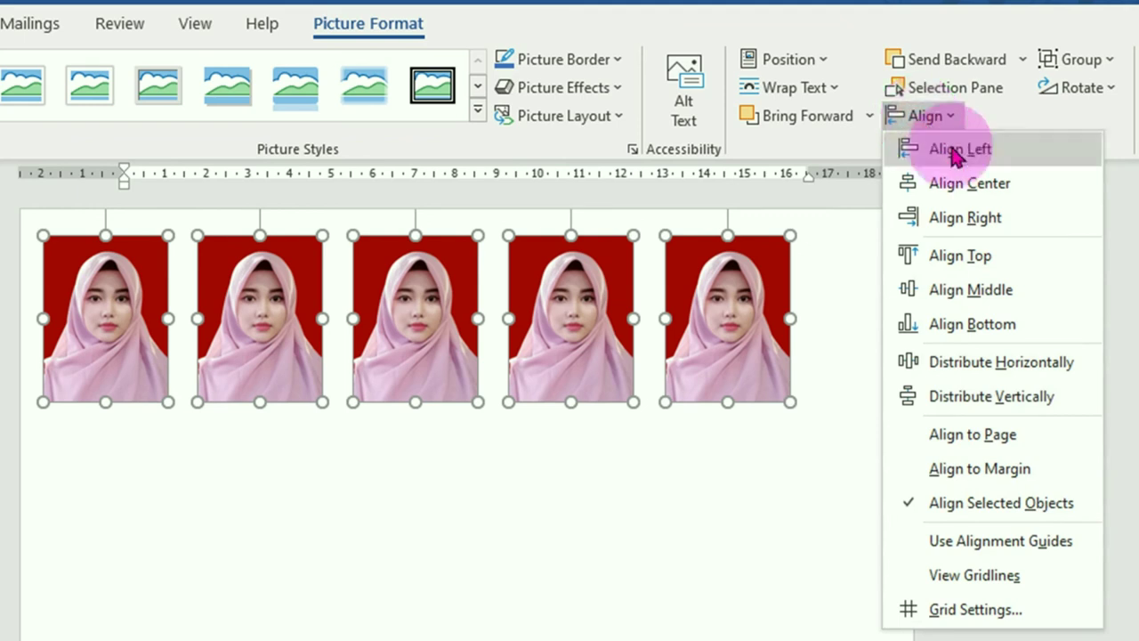
click(1004, 367)
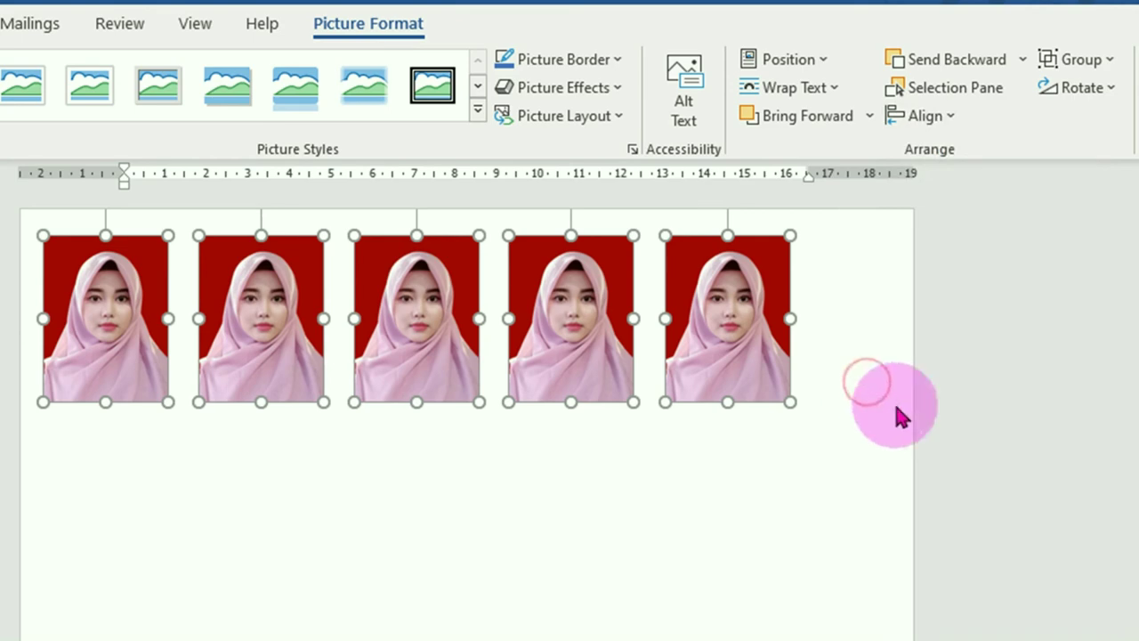
Step: Duplicate the aligned row of five photos down the page to make at least four evenly spaced rows
drag(747, 368, 744, 548)
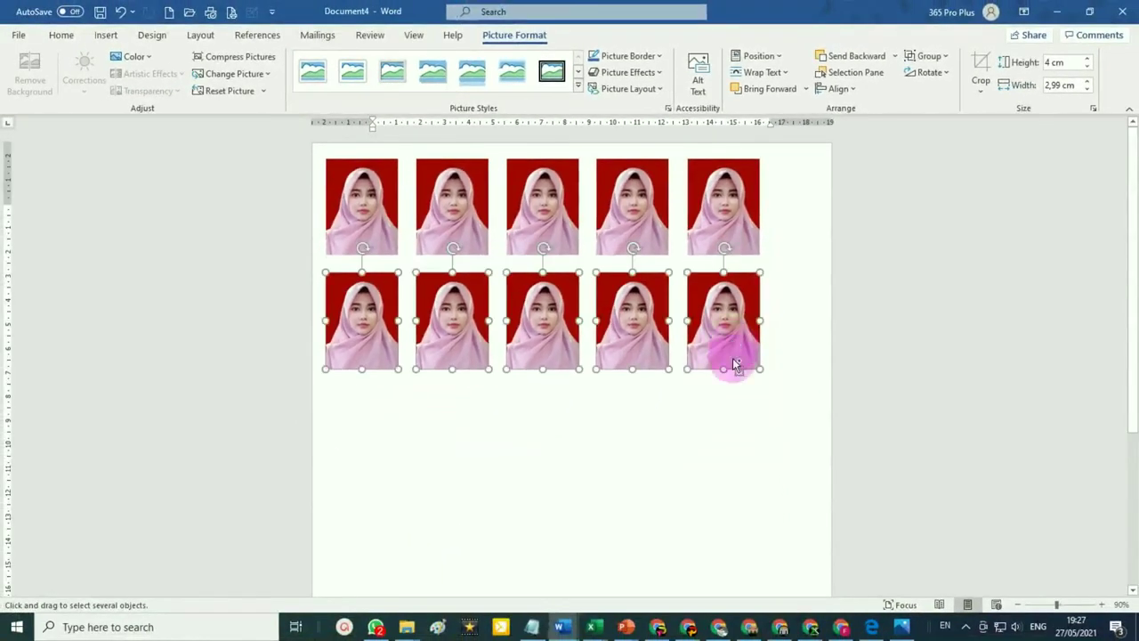
drag(735, 364, 728, 559)
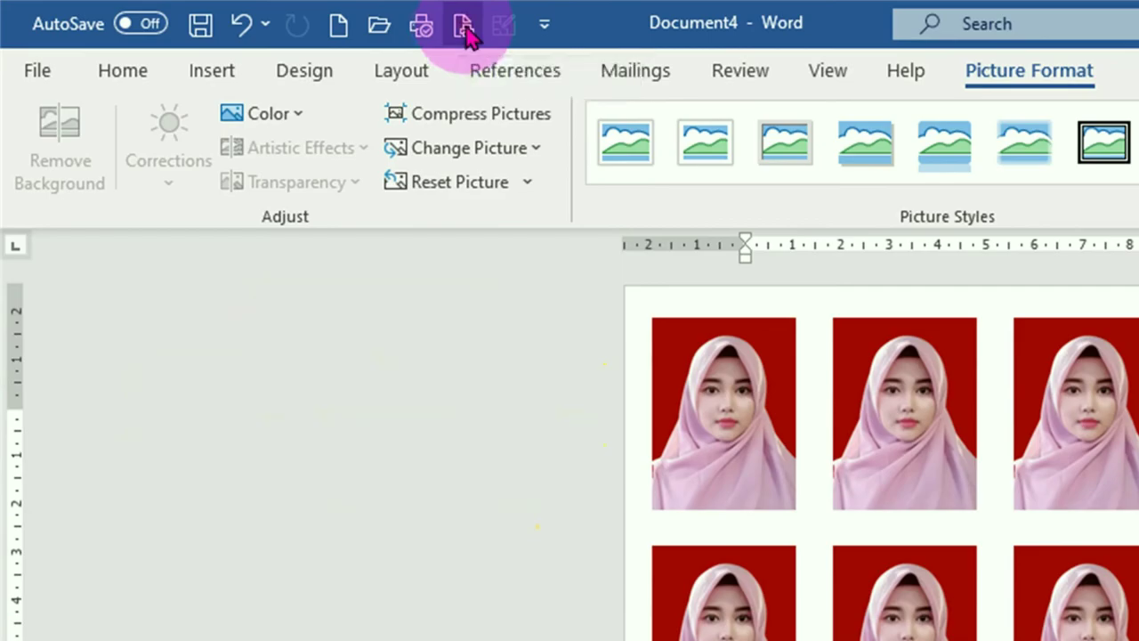
Step: Open the print settings and set the EPSON L310 Series printer's paper type to Epson Premium Glossy and quality to High
click(465, 29)
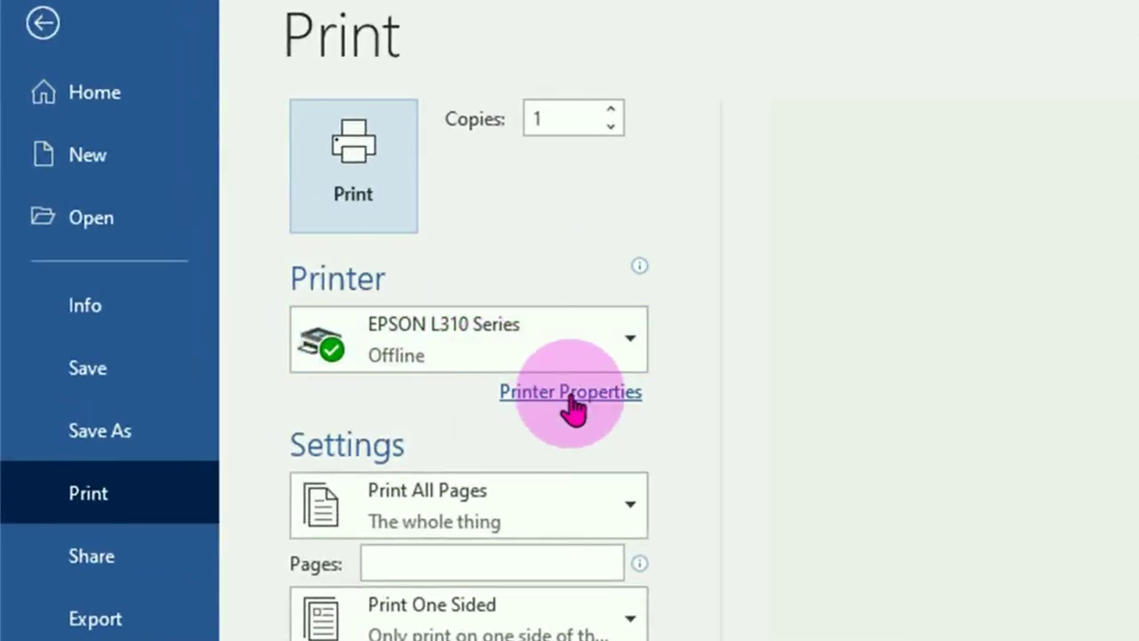
click(570, 393)
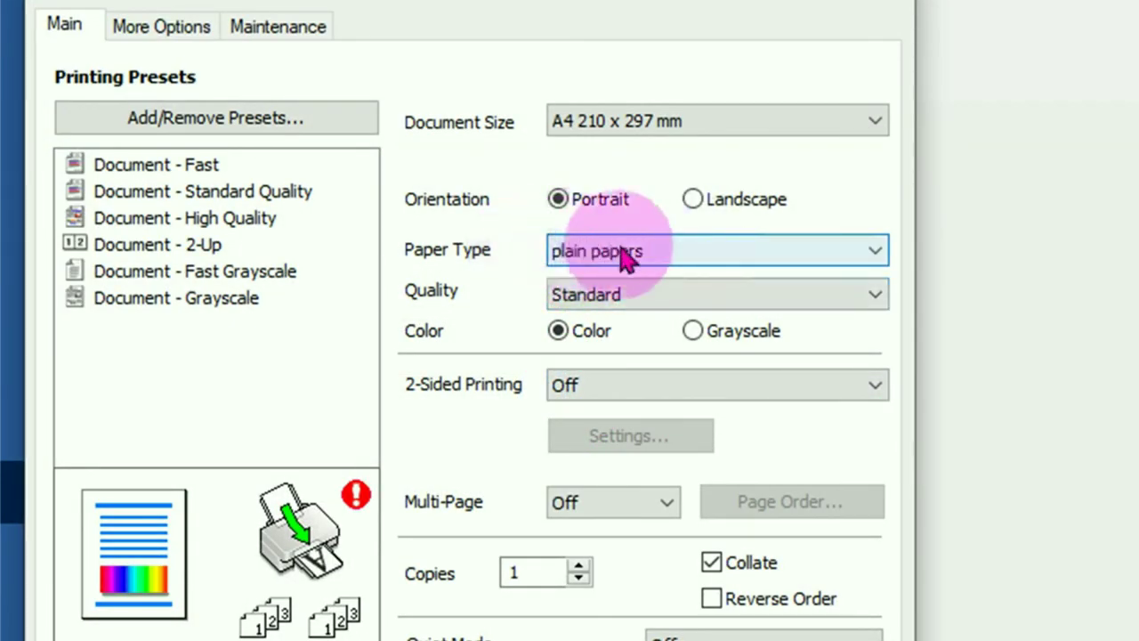
click(876, 258)
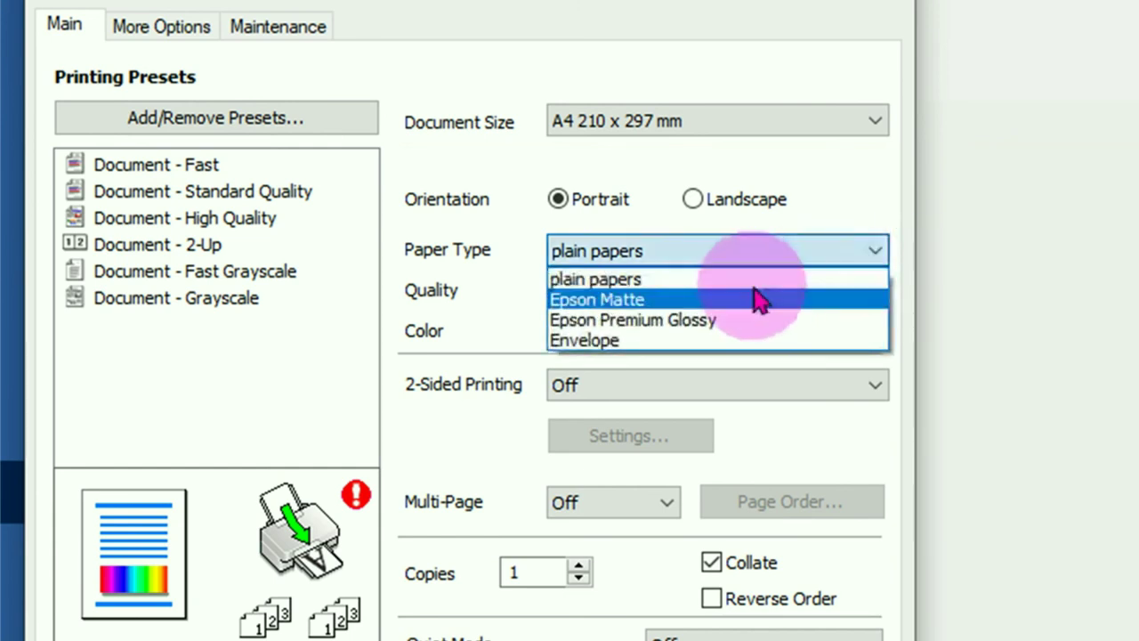
click(690, 322)
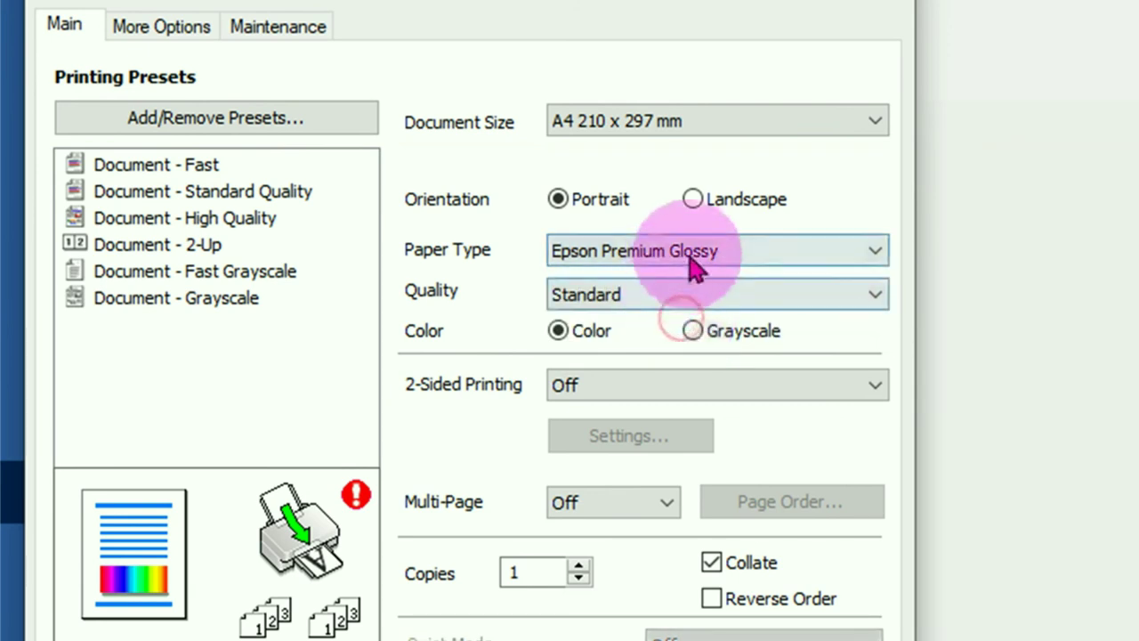
click(654, 295)
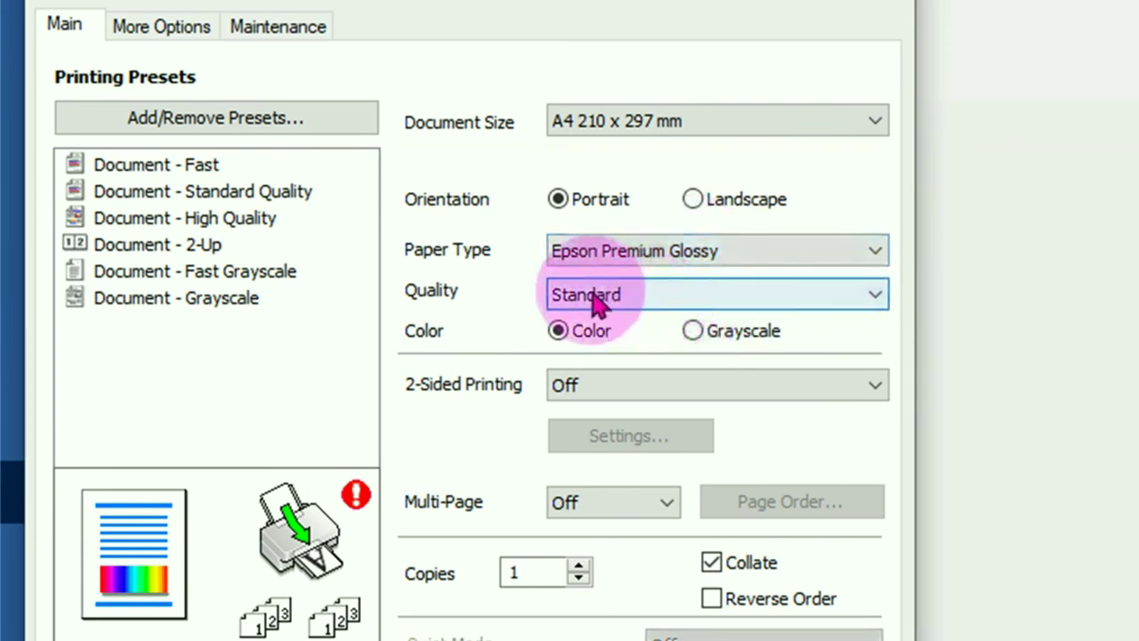
click(874, 302)
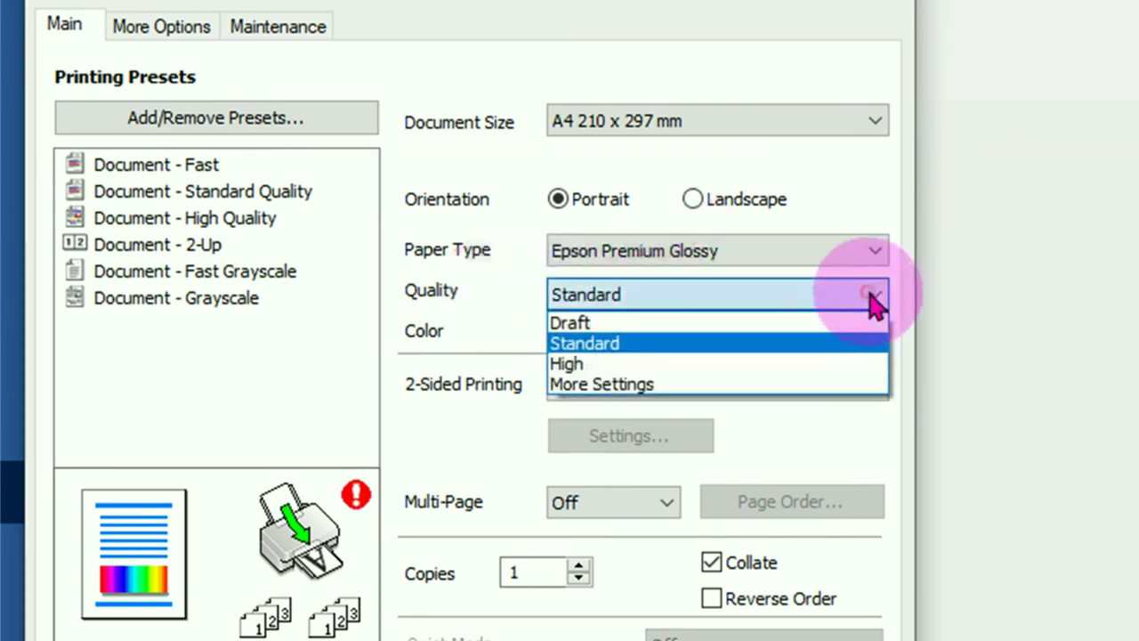
click(612, 365)
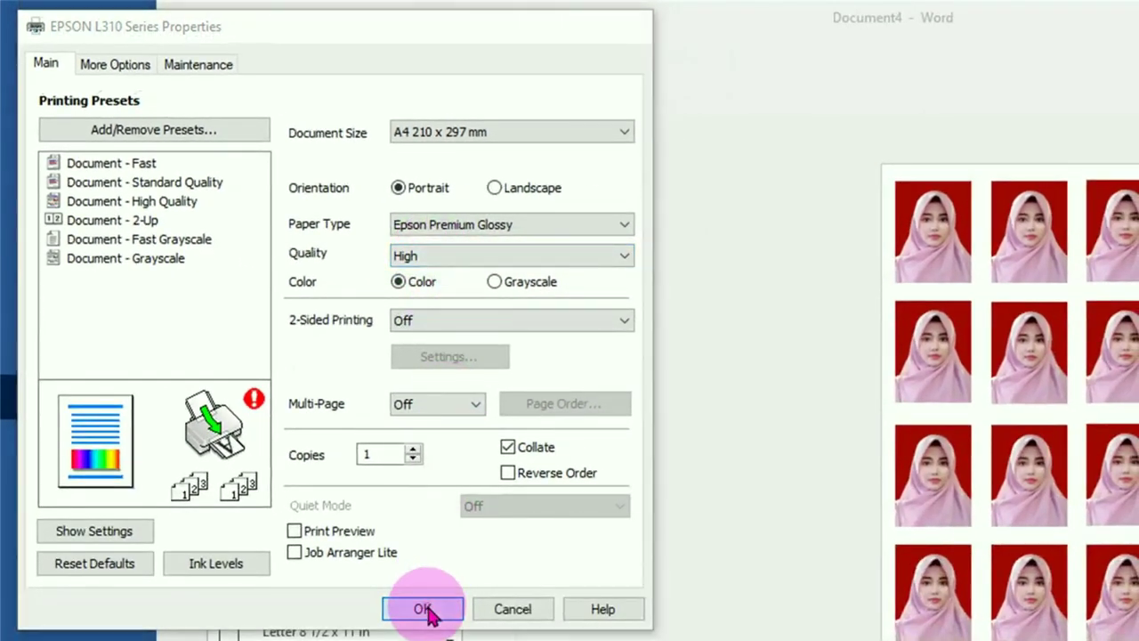
click(438, 623)
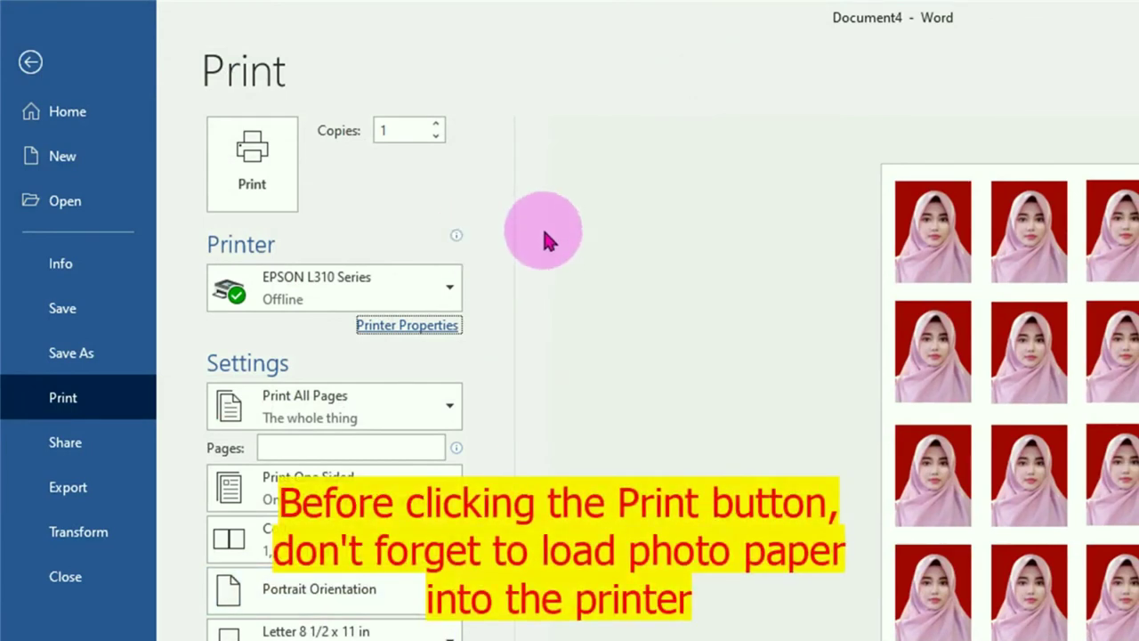